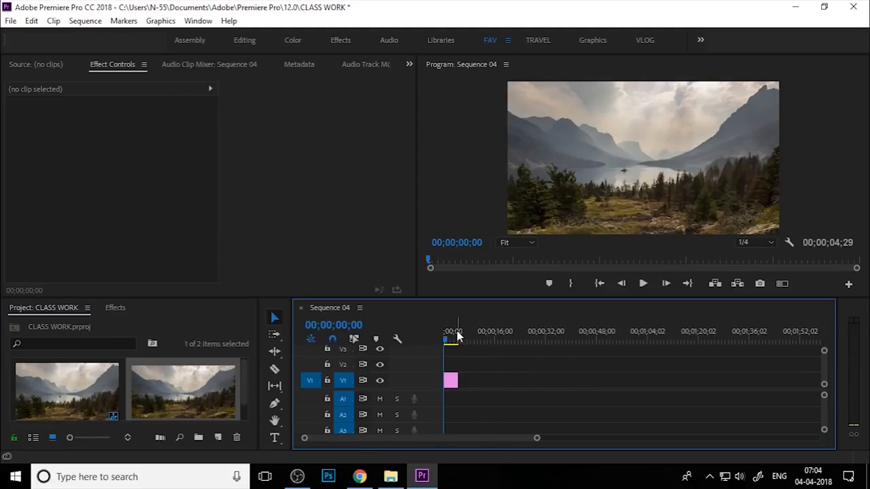
# Nest the adventure-calm-clouds-414171.jpg clip on track V1 into a nested sequence named A
pyautogui.click(450, 380)
pyautogui.press('=')
pyautogui.press('=')
pyautogui.press('=')
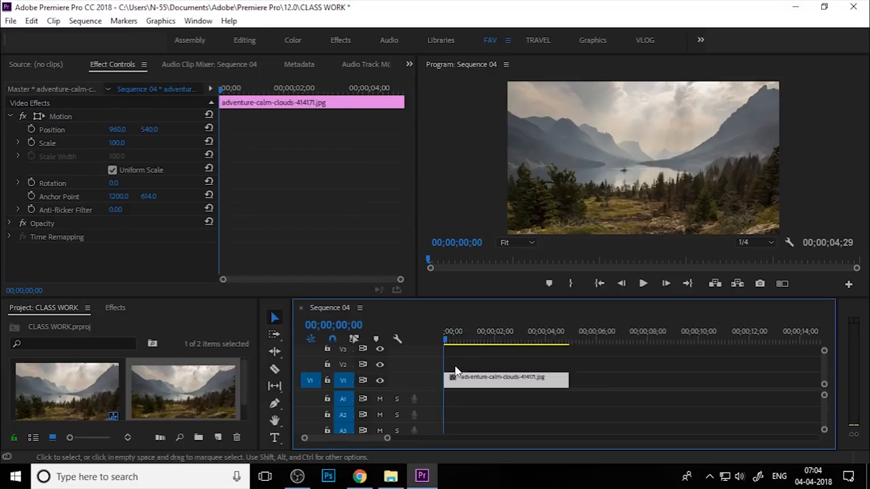
pyautogui.moveTo(450, 337)
pyautogui.mouseDown()
pyautogui.moveTo(467, 340)
pyautogui.moveTo(446, 342)
pyautogui.mouseUp()
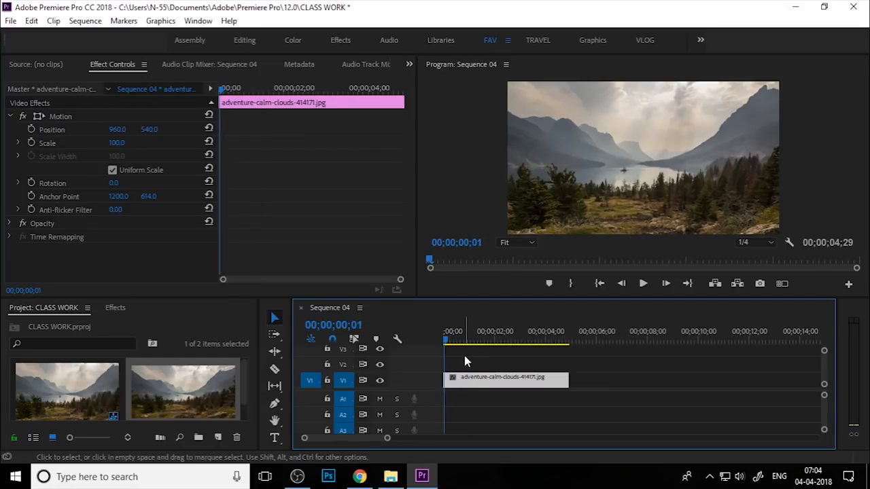
pyautogui.click(464, 355)
pyautogui.click(467, 391)
pyautogui.moveTo(452, 331); pyautogui.dragTo(449, 350)
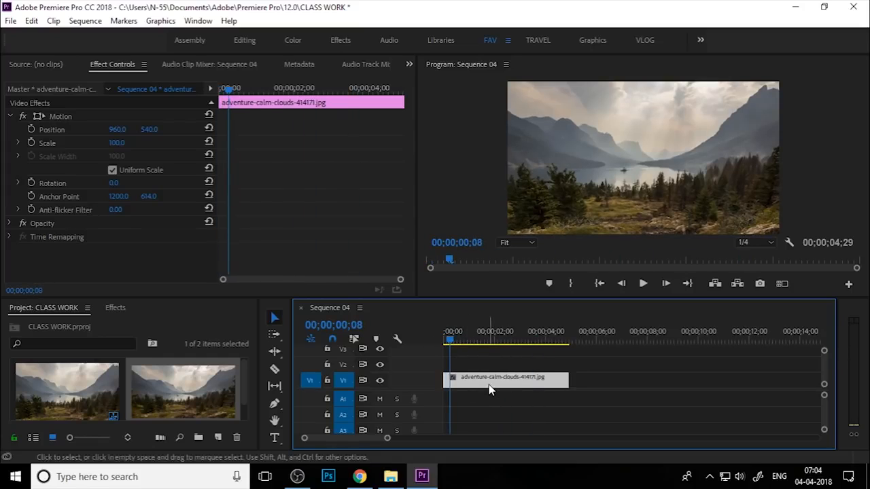
pyautogui.rightClick(490, 388)
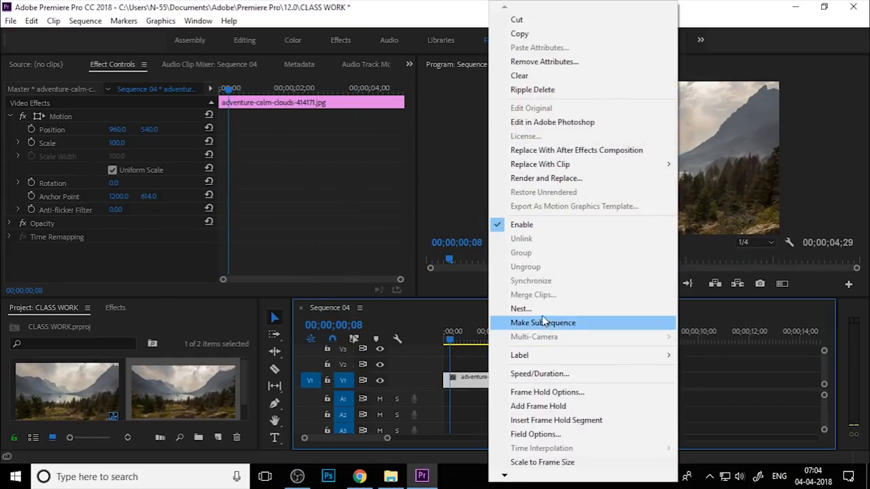
pyautogui.click(541, 310)
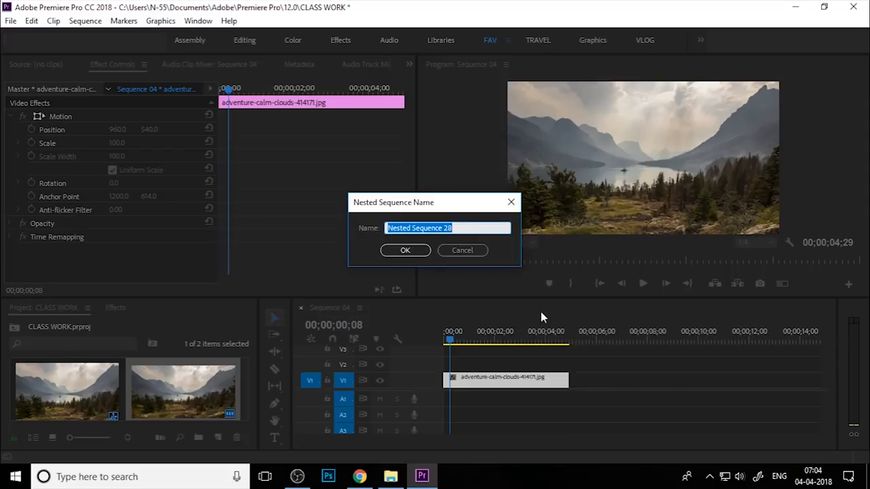
pyautogui.write('A')
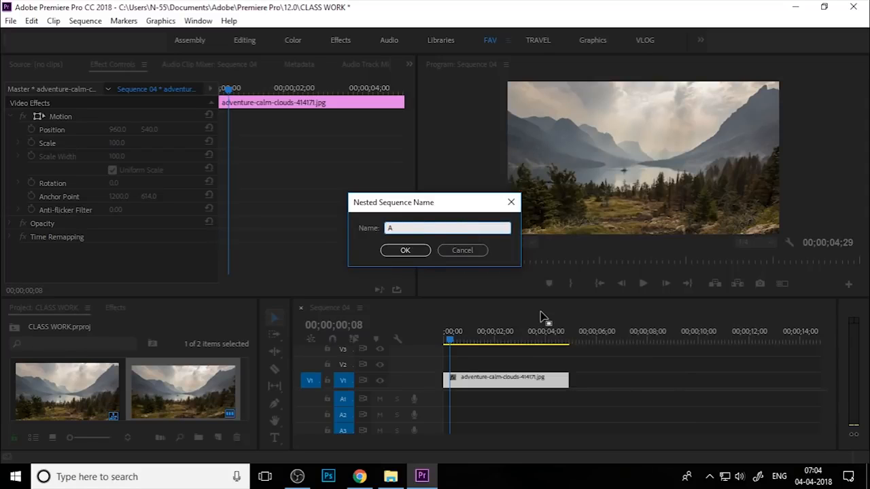
pyautogui.click(405, 251)
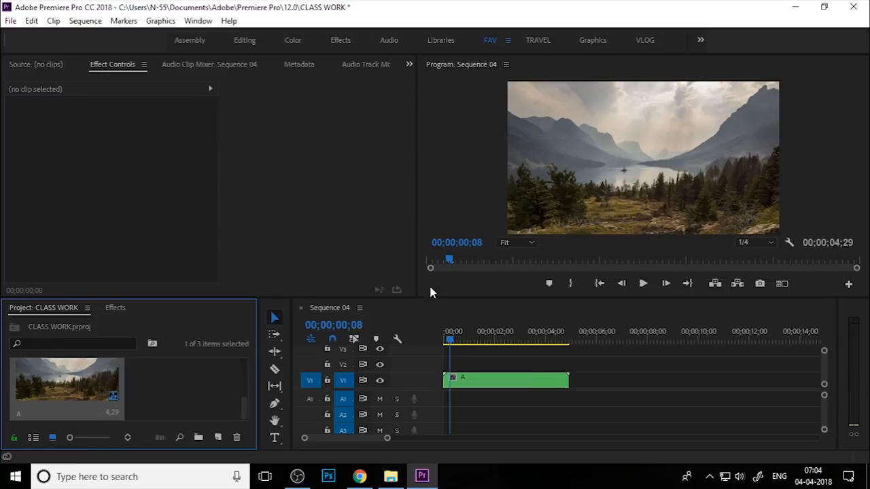
# Animate the Scale of nested clip A from 100 at the clip's start to 154 at 00;00;04;03
pyautogui.click(507, 378)
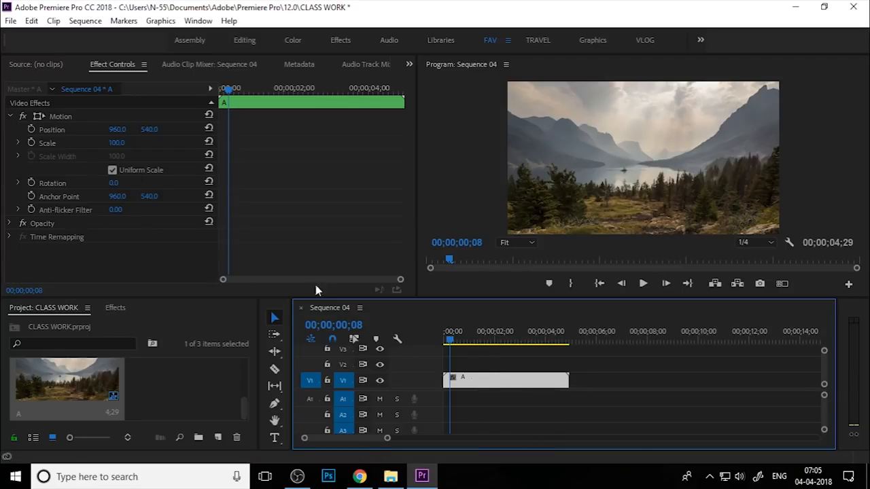
pyautogui.moveTo(456, 340); pyautogui.dragTo(438, 346)
pyautogui.click(30, 153)
pyautogui.click(31, 147)
pyautogui.moveTo(229, 88); pyautogui.dragTo(372, 92)
pyautogui.moveTo(116, 143); pyautogui.dragTo(152, 143)
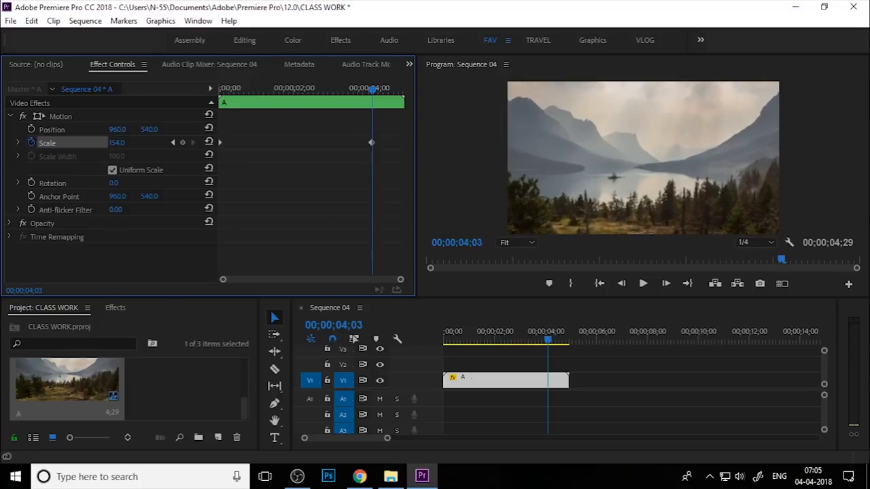
# Replace the image inside nested sequence A with adventure-clouds-dawn-462015.jpg and preview the result in Sequence 04
pyautogui.moveTo(520, 343); pyautogui.dragTo(480, 340)
pyautogui.click(487, 377)
pyautogui.doubleClick(480, 384)
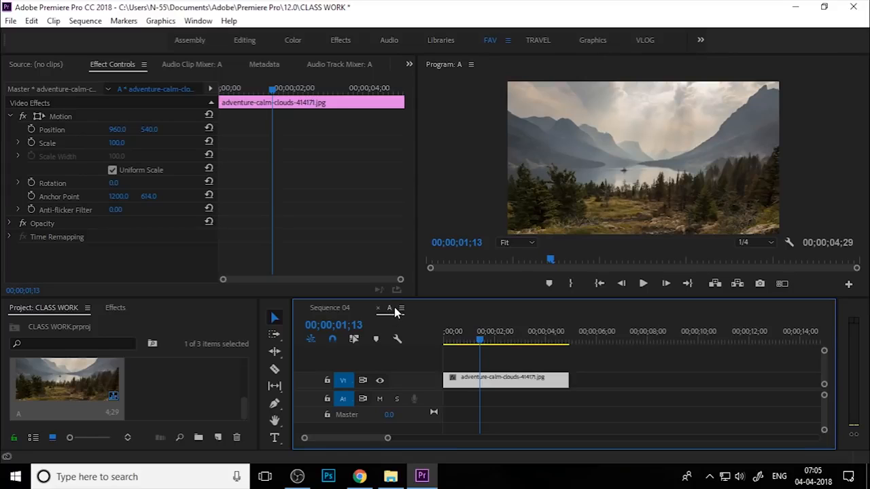
pyautogui.click(507, 349)
pyautogui.click(522, 392)
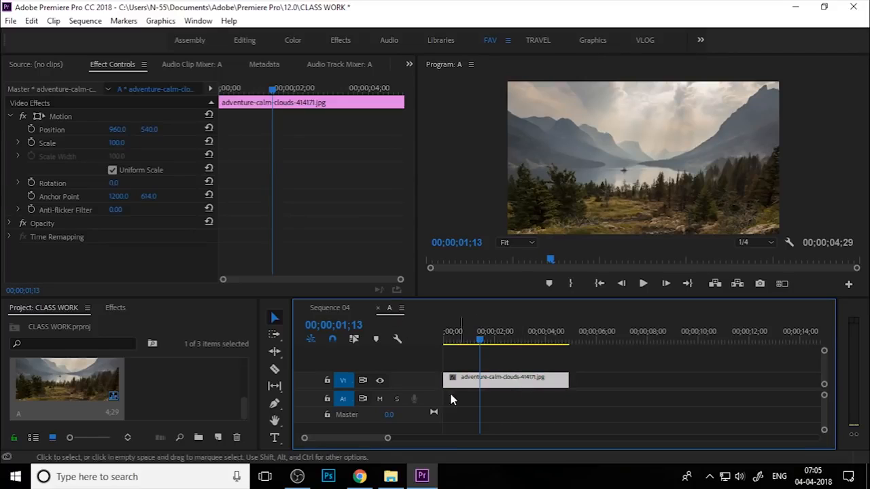
pyautogui.click(391, 476)
pyautogui.moveTo(286, 140); pyautogui.dragTo(445, 381)
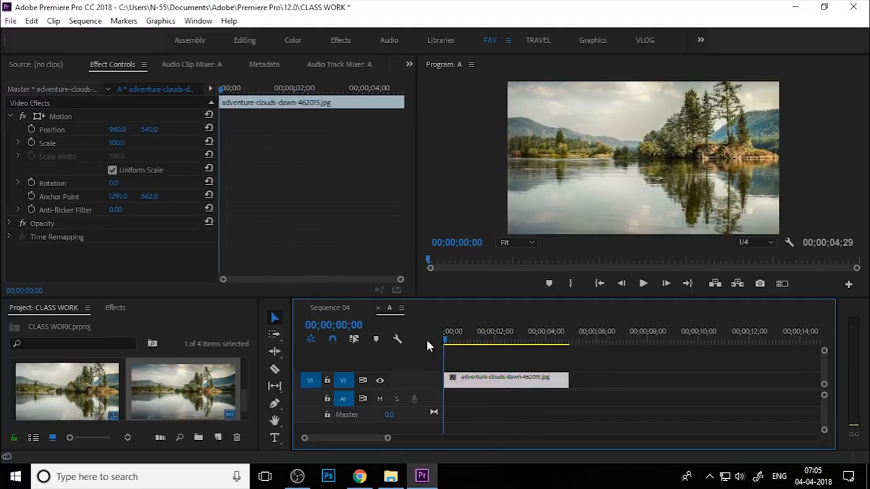
pyautogui.click(336, 307)
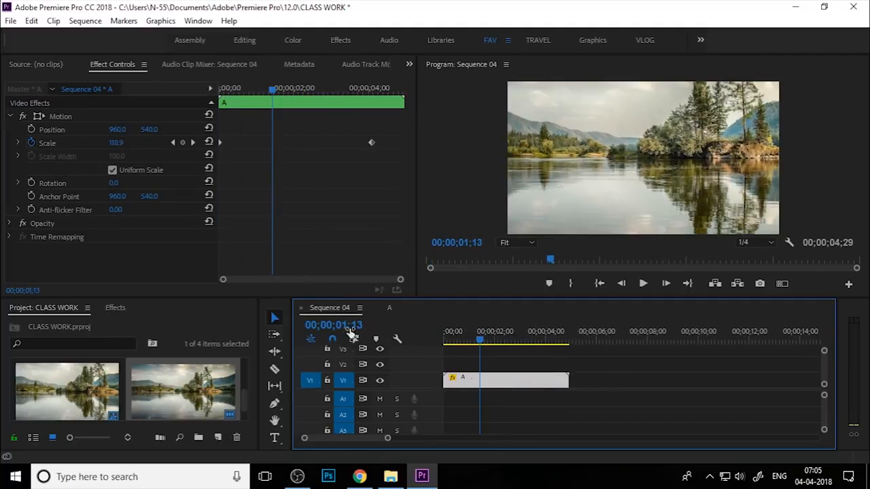
pyautogui.moveTo(483, 342); pyautogui.dragTo(498, 372)
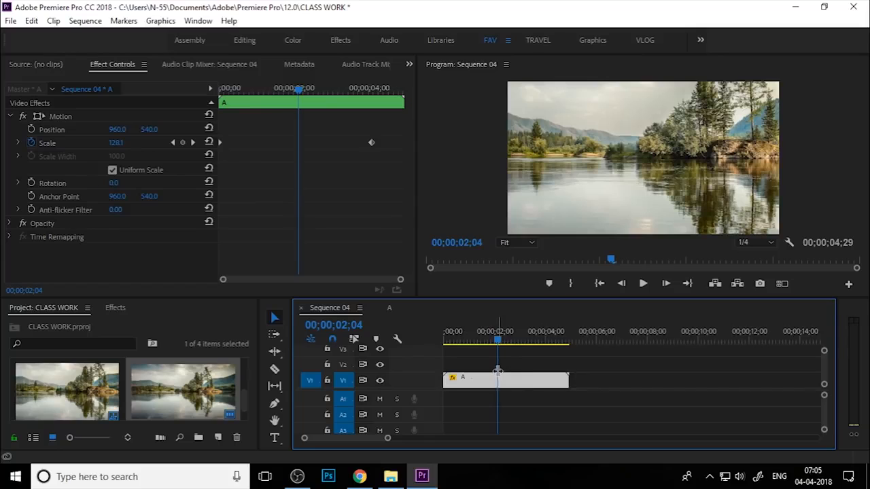
# Delete all items from the CLASS WORK project
pyautogui.click(182, 398)
pyautogui.hotkey('ctrl', 'a')
pyautogui.press('Delete')
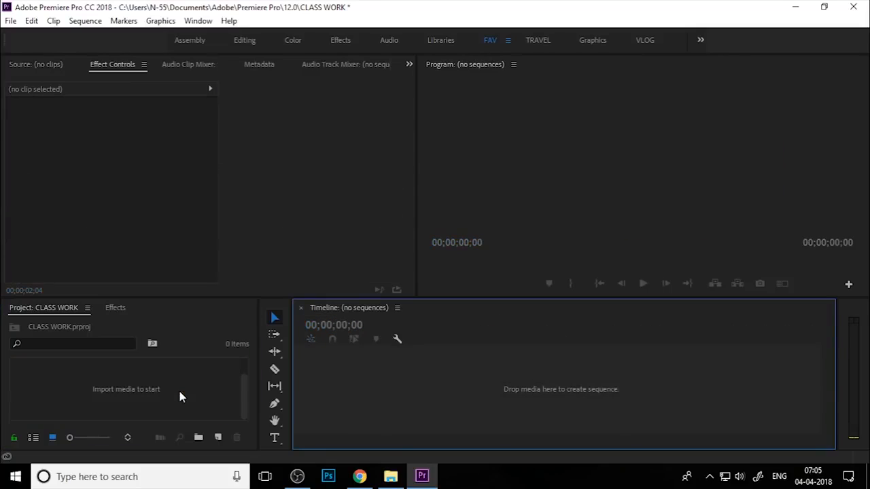
# Create a new sequence named PARALLAX with the Canon XF MPEG2 1080p30 preset
pyautogui.click(220, 438)
pyautogui.click(267, 275)
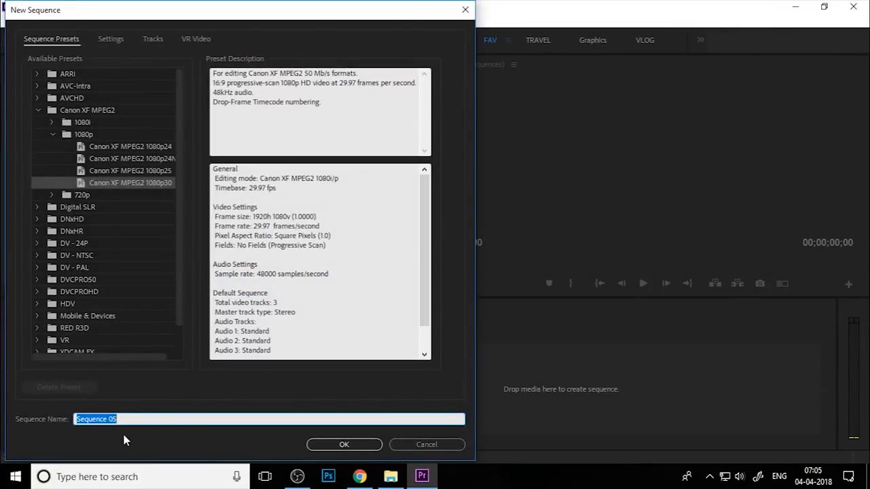
pyautogui.write('PARALLAX')
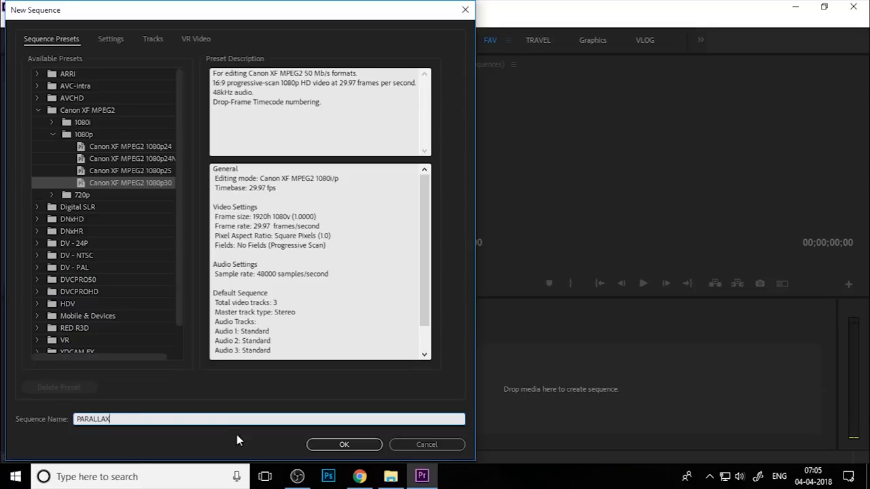
pyautogui.click(363, 442)
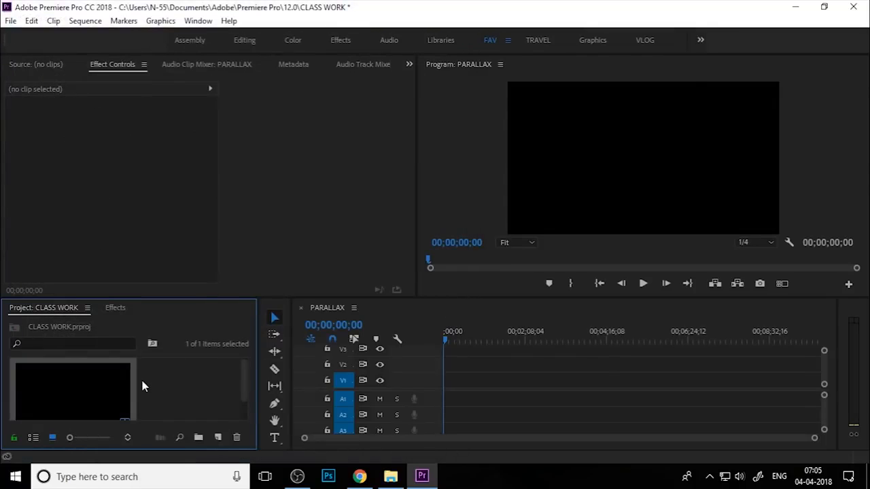
pyautogui.click(210, 411)
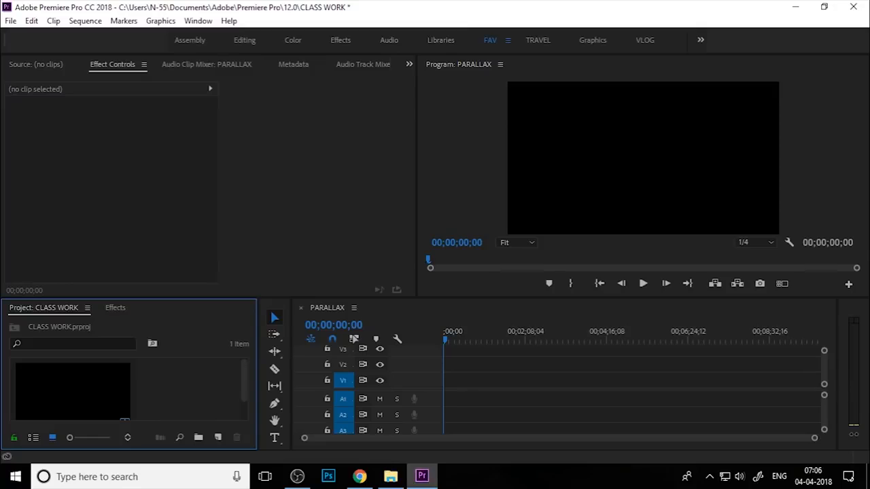
# Import adventure-calm-clouds-414171.jpg from the file folder and place it at the start of track V1 in PARALLAX
pyautogui.click(391, 476)
pyautogui.moveTo(216, 144); pyautogui.dragTo(156, 418)
pyautogui.moveTo(177, 390); pyautogui.dragTo(446, 389)
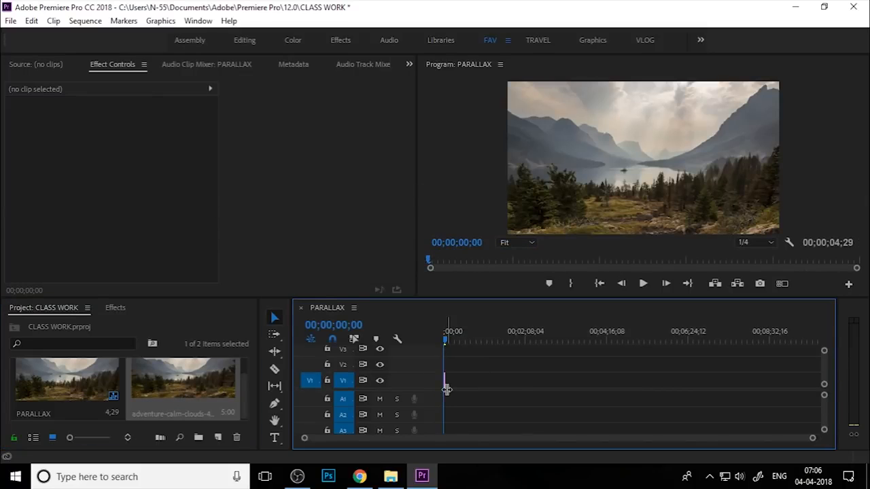
pyautogui.press('=')
pyautogui.press('=')
pyautogui.press('=')
pyautogui.press('=')
pyautogui.press('=')
pyautogui.press('=')
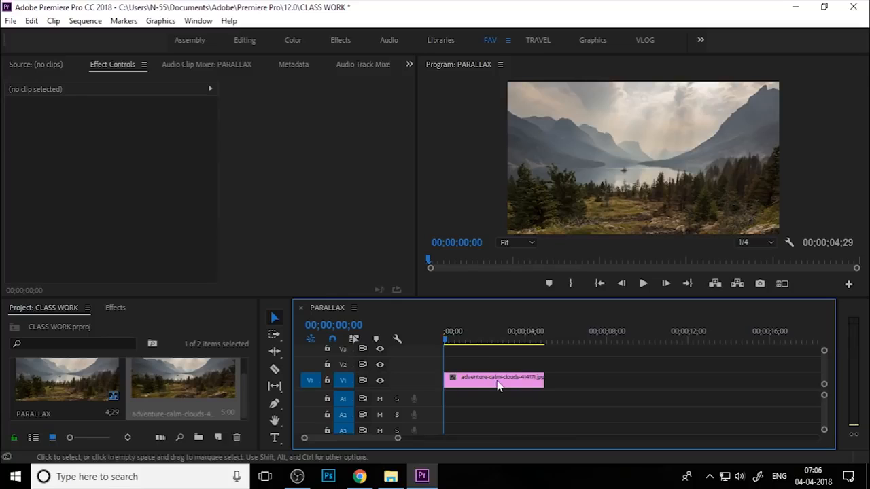
# Nest the image clip in the PARALLAX timeline as a sequence named A
pyautogui.click(498, 382)
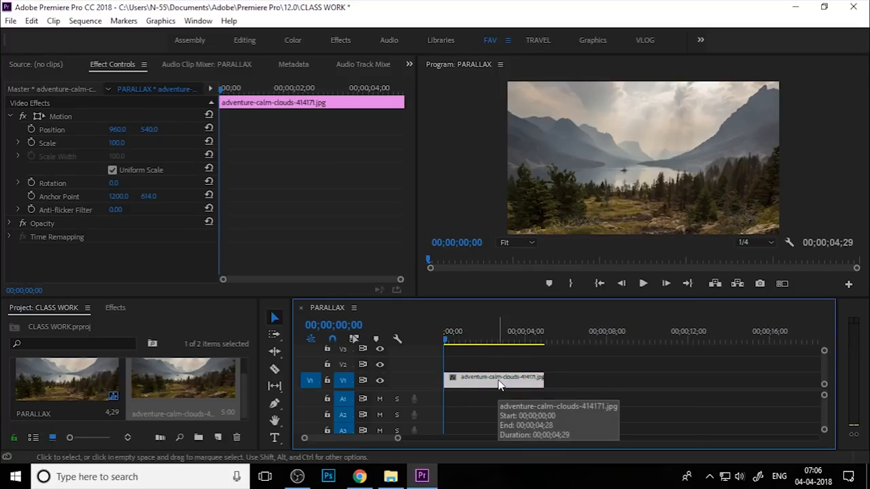
pyautogui.rightClick(500, 384)
pyautogui.click(537, 310)
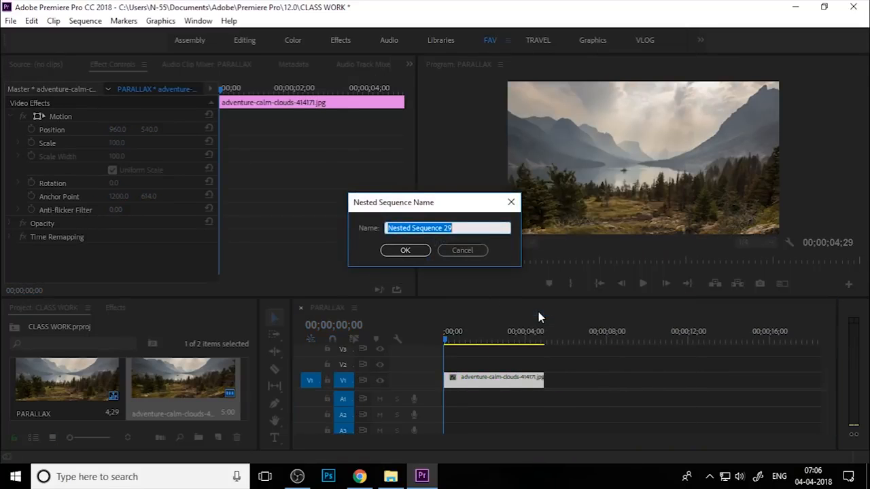
pyautogui.write('A')
pyautogui.press('Return')
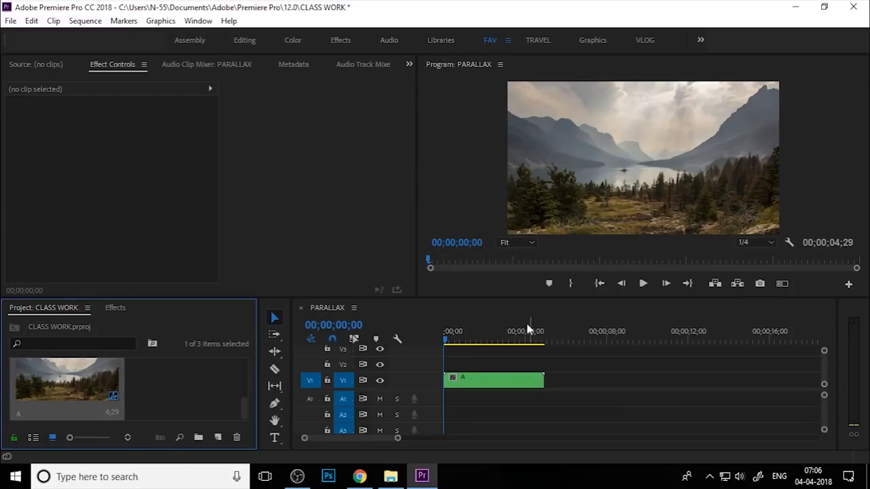
# Remove nested clip A from the timeline and place sequence A from the project back at the start of V1
pyautogui.click(519, 384)
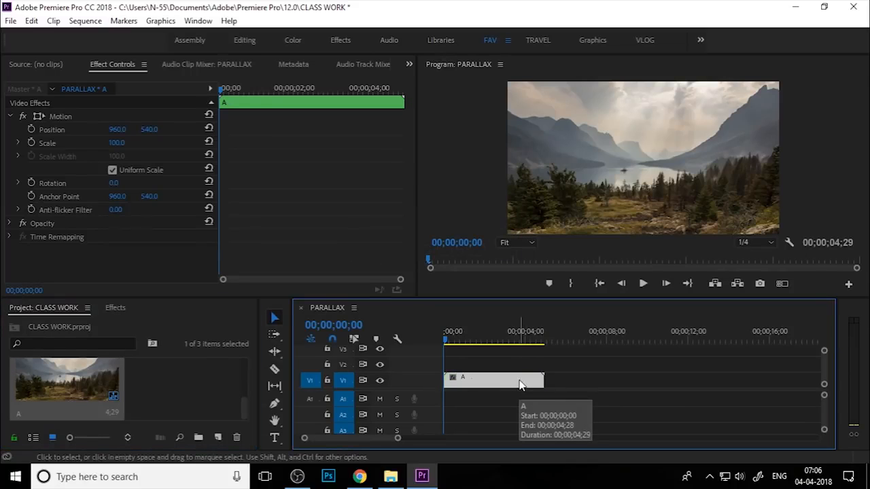
pyautogui.press('Delete')
pyautogui.click(163, 391)
pyautogui.moveTo(33, 387); pyautogui.dragTo(445, 387)
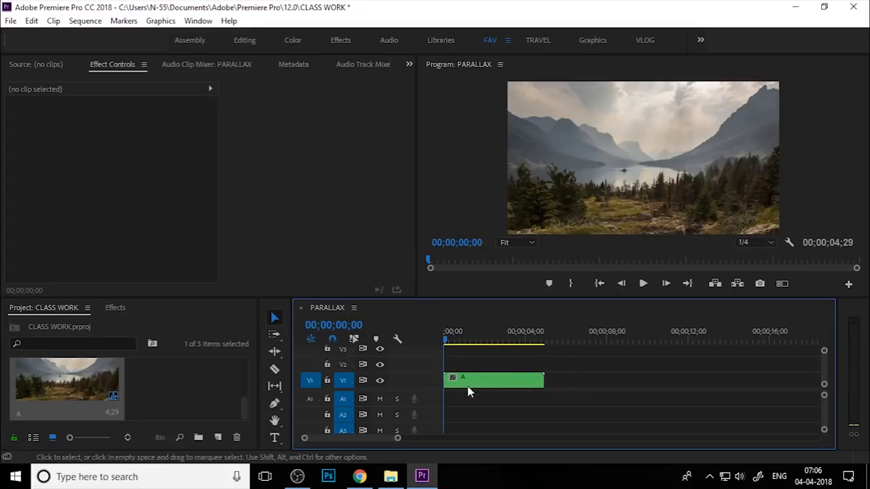
pyautogui.moveTo(445, 334); pyautogui.dragTo(492, 340)
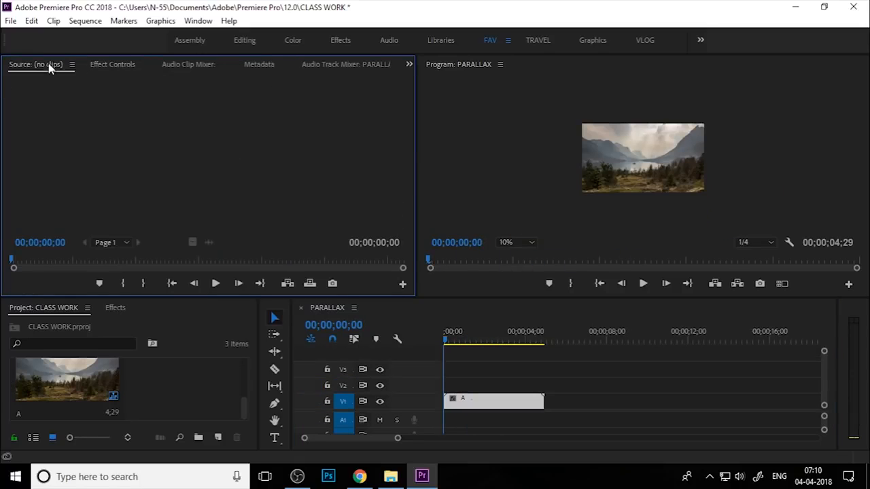
# Show the effect controls of clip A and set the program monitor's zoom to Fit
pyautogui.click(117, 66)
pyautogui.click(474, 405)
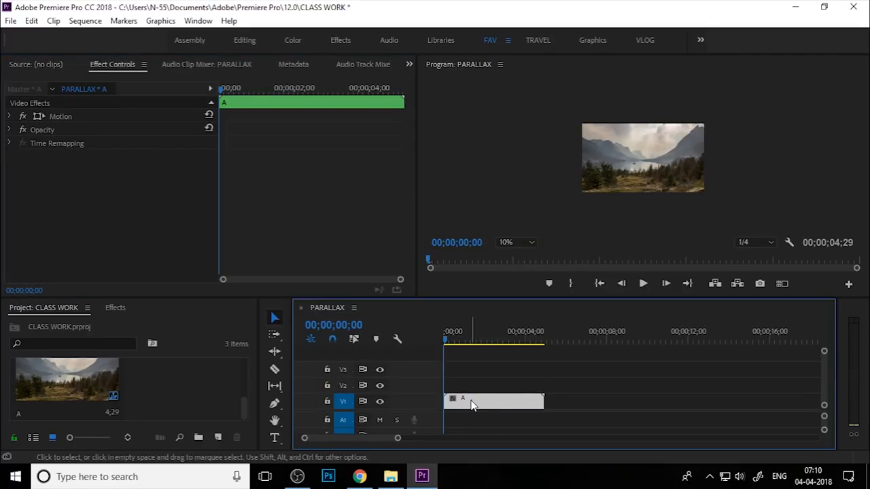
pyautogui.click(510, 243)
pyautogui.click(522, 257)
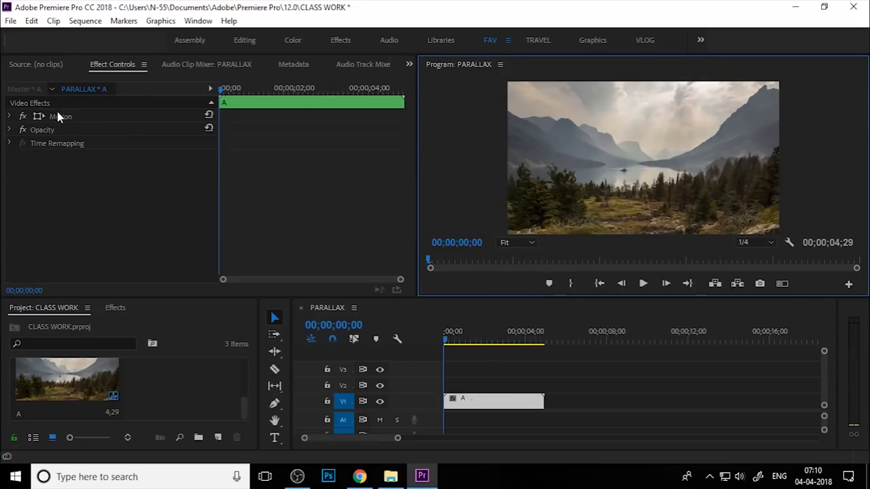
# Add a rectangular opacity mask to clip A and stretch it sideways beyond both frame edges as a horizontal band across the mountains and lake
pyautogui.click(10, 132)
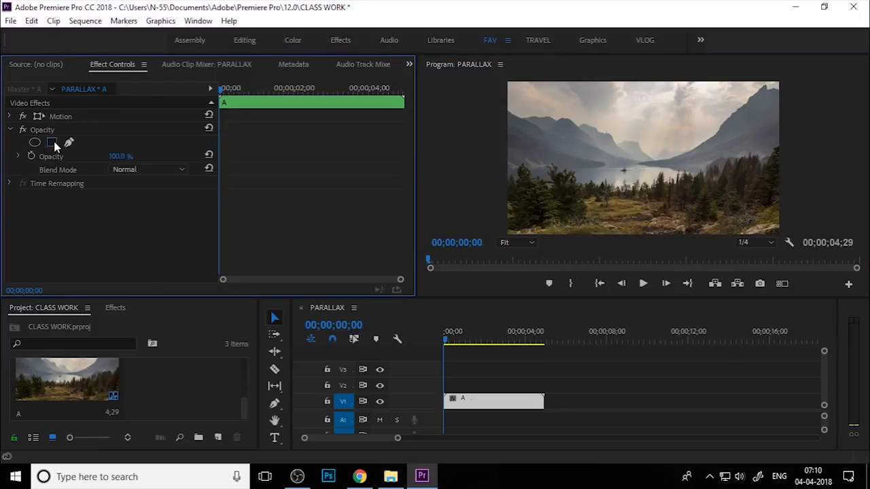
pyautogui.click(53, 143)
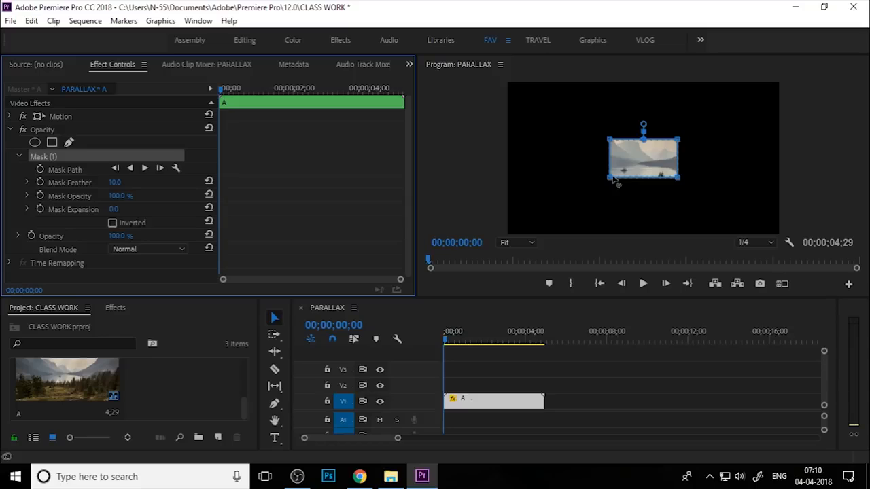
pyautogui.click(699, 140)
pyautogui.moveTo(710, 119); pyautogui.dragTo(819, 183)
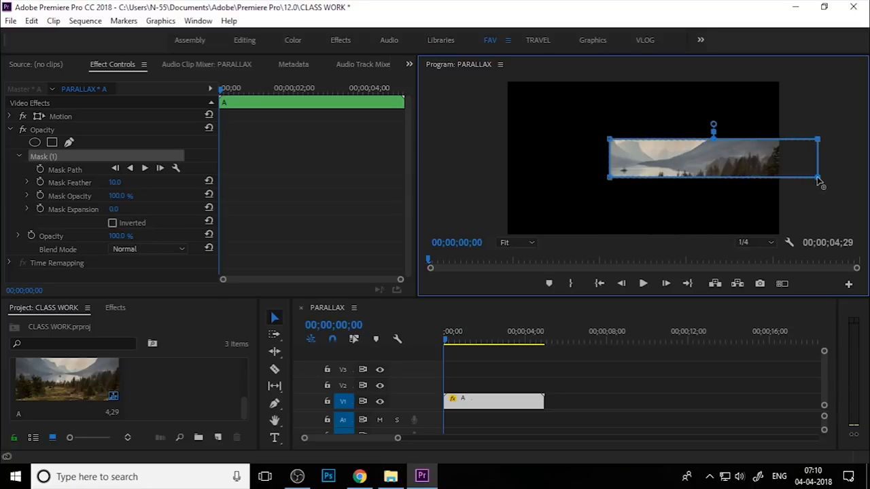
pyautogui.moveTo(584, 110); pyautogui.dragTo(619, 223)
pyautogui.moveTo(611, 181); pyautogui.dragTo(476, 175)
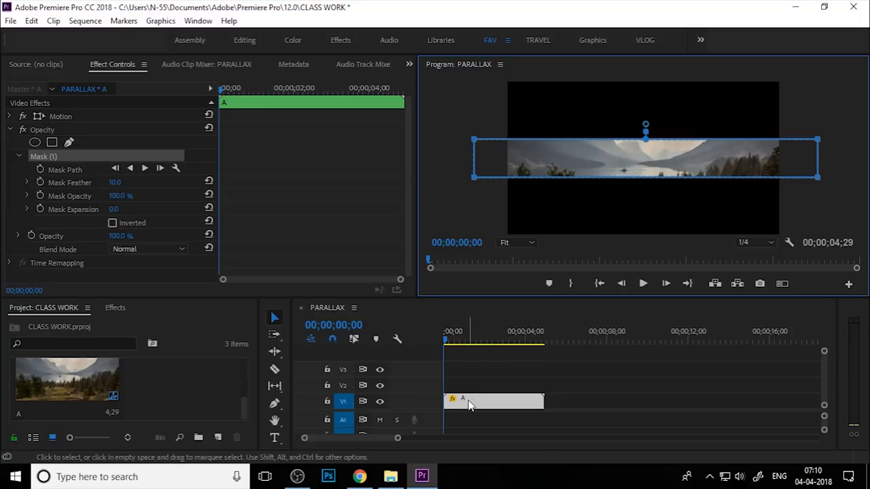
# Duplicate the masked clip A from V1 onto track V2 and select the copy's opacity mask
pyautogui.moveTo(486, 403); pyautogui.dragTo(482, 383)
pyautogui.click(482, 383)
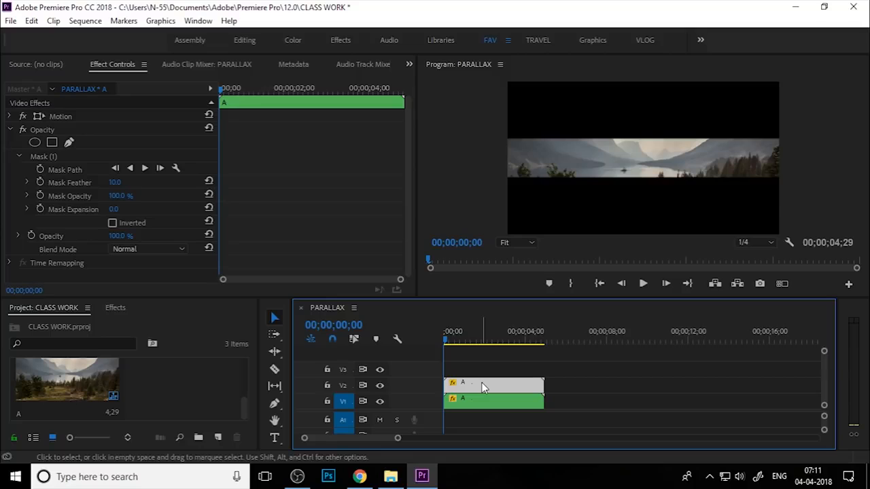
pyautogui.click(54, 159)
pyautogui.moveTo(430, 168); pyautogui.dragTo(840, 210)
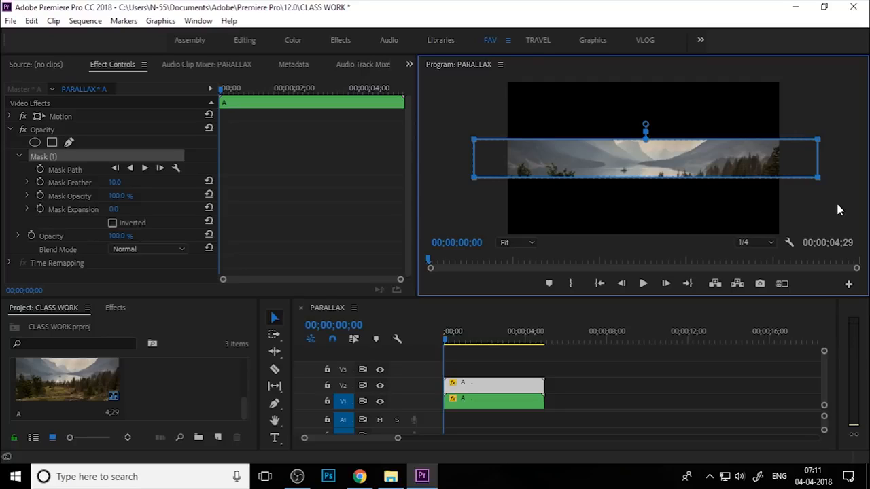
# Extend the lower edge of the V2 clip's mask slightly further down over the lake and trees
pyautogui.hotkey('shift', 'Down')
pyautogui.hotkey('shift', 'Left')
pyautogui.hotkey('shift', 'Down')
pyautogui.hotkey('shift', 'Right')
pyautogui.hotkey('shift', 'Down')
pyautogui.hotkey('shift', 'Down')
pyautogui.hotkey('shift', 'Down')
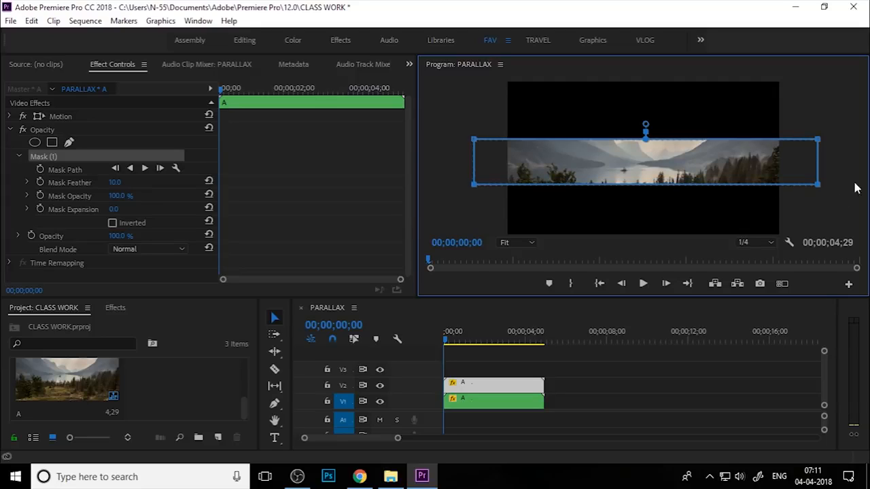
# Raise the upper edge of the V2 clip's mask slightly so its band is taller than the V1 band
pyautogui.moveTo(487, 153); pyautogui.dragTo(446, 151)
pyautogui.press('Up')
pyautogui.press('Up')
pyautogui.press('Up')
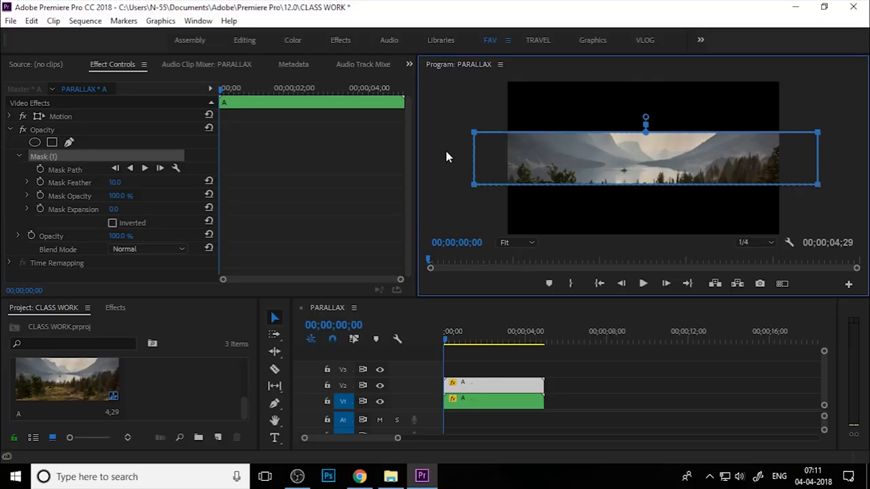
# Duplicate the masked clip A from V2 onto track V3 and select the copy's opacity mask
pyautogui.click(514, 390)
pyautogui.moveTo(492, 389); pyautogui.dragTo(493, 370)
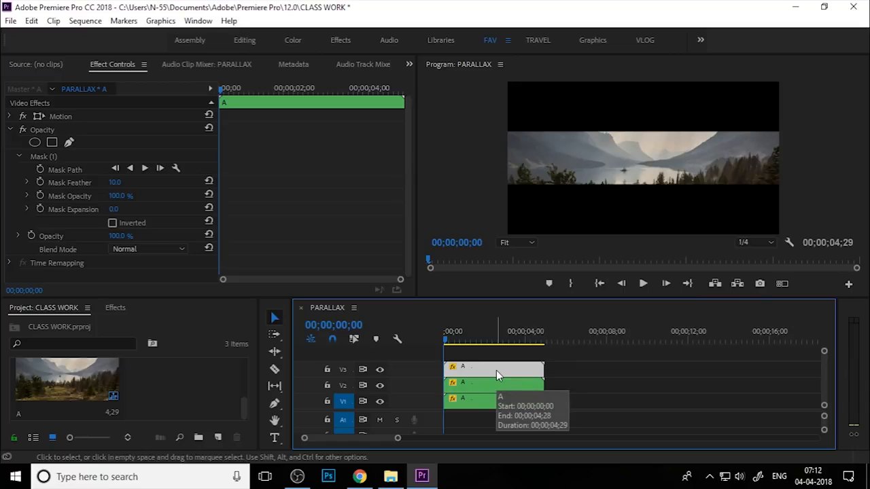
pyautogui.click(59, 156)
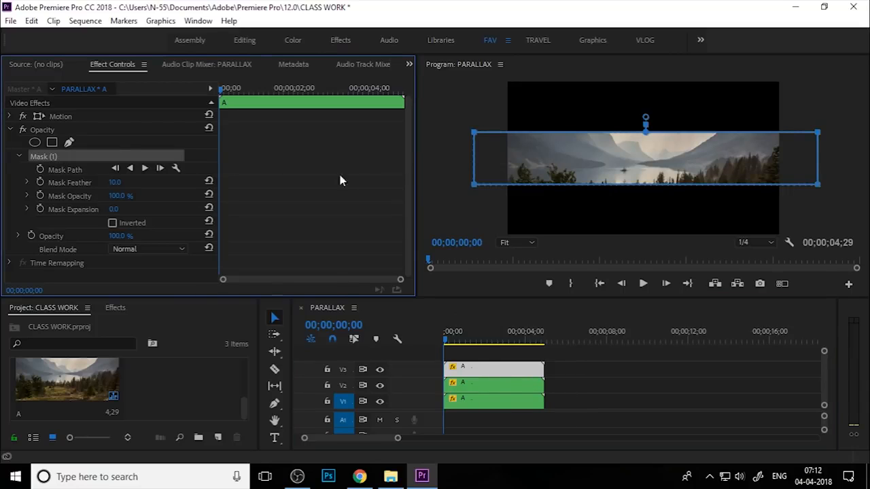
# Extend the lower edge of the V3 clip's mask downward to take in more of the foreground trees
pyautogui.click(614, 222)
pyautogui.moveTo(864, 224); pyautogui.dragTo(830, 192)
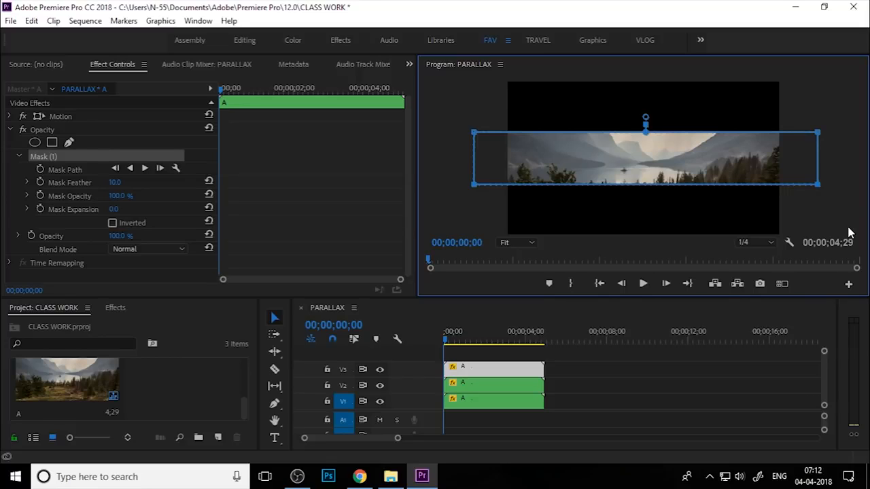
pyautogui.press('Down')
pyautogui.press('Down')
pyautogui.press('Down')
pyautogui.press('Down')
pyautogui.press('Down')
pyautogui.press('Down')
pyautogui.press('Down')
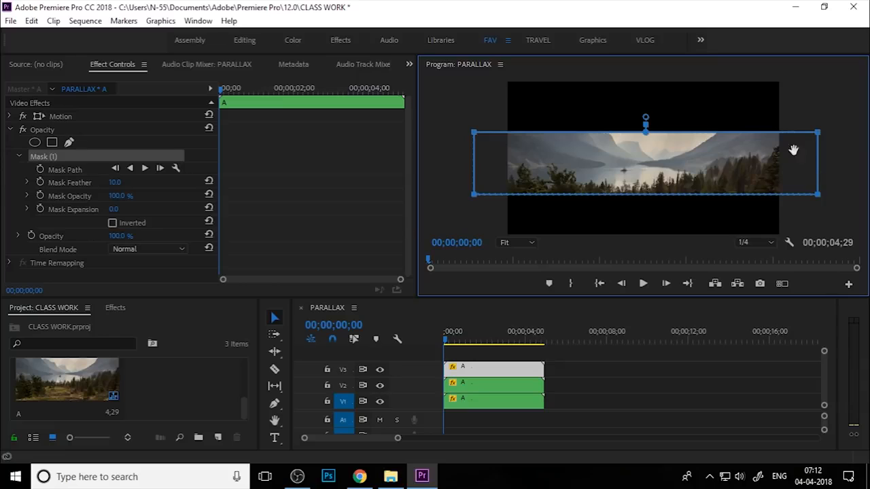
# Raise the upper edge of the V3 clip's mask to take in more of the mountains
pyautogui.moveTo(835, 124); pyautogui.dragTo(454, 144)
pyautogui.press('Up')
pyautogui.press('Up')
pyautogui.press('Up')
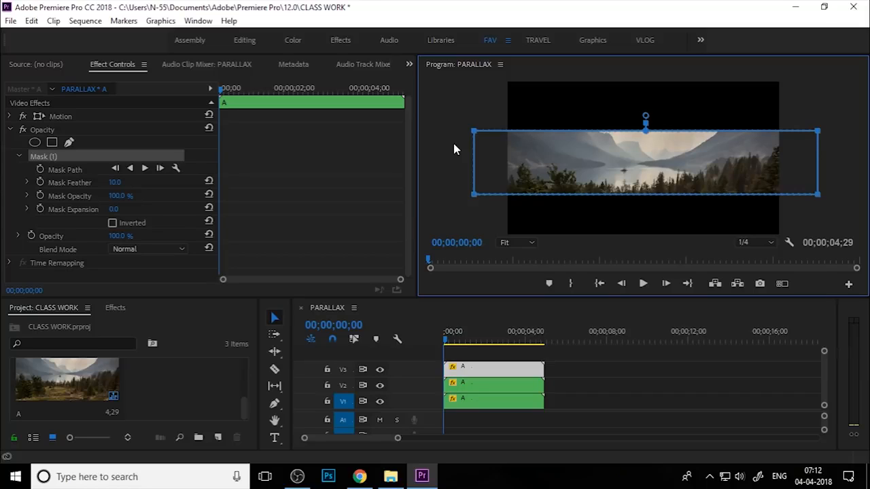
pyautogui.press('Up')
pyautogui.press('Up')
pyautogui.press('Up')
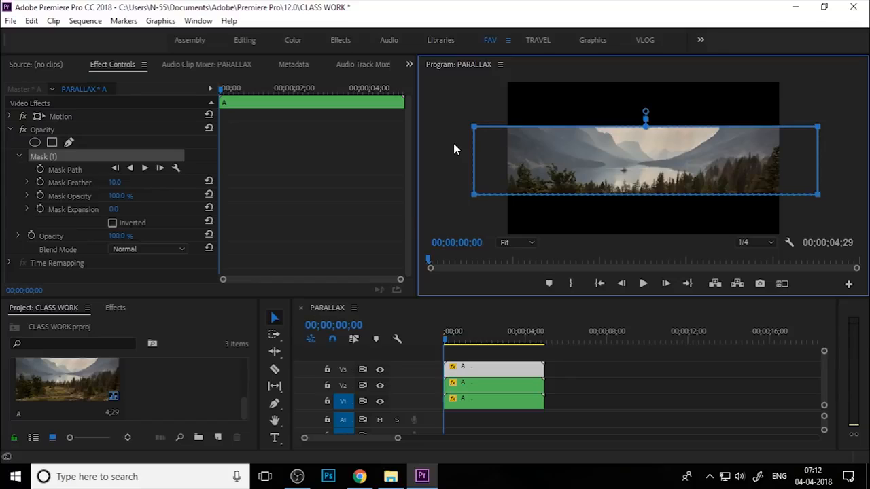
pyautogui.press('Up')
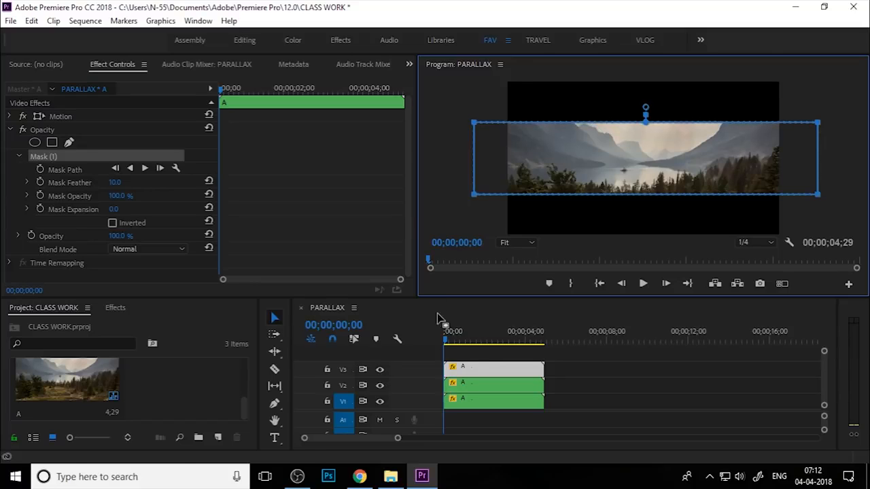
# Duplicate the masked clip A from V3 onto track V4 and select the copy's opacity mask
pyautogui.click(477, 369)
pyautogui.moveTo(474, 366); pyautogui.dragTo(486, 352)
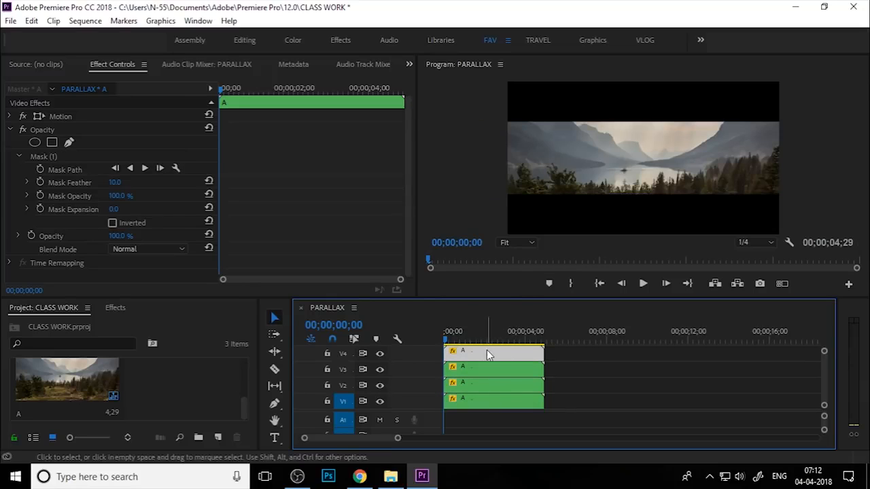
pyautogui.click(59, 157)
# Extend the lower edge of the V4 clip's mask down to the start of the meadow below the trees
pyautogui.click(450, 194)
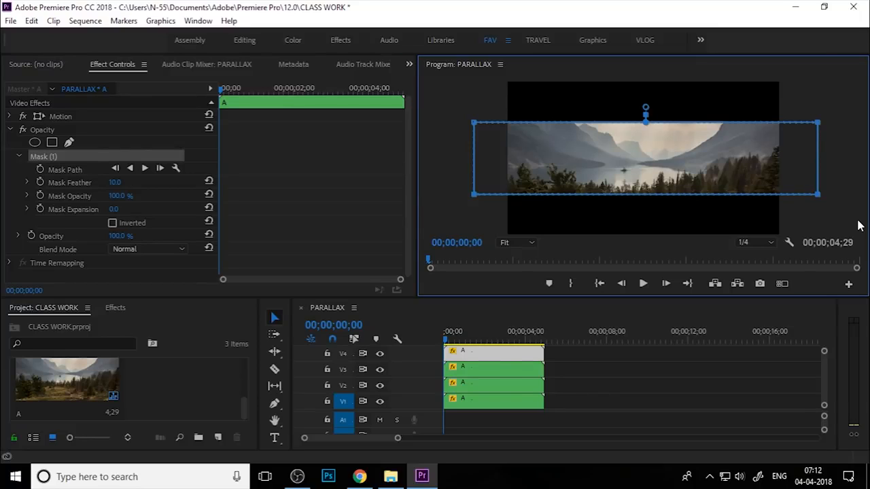
pyautogui.press('Down')
pyautogui.press('Down')
pyautogui.press('Down')
pyautogui.press('Down')
pyautogui.press('Down')
pyautogui.press('Down')
pyautogui.press('Down')
pyautogui.press('Down')
pyautogui.press('Down')
pyautogui.press('Down')
pyautogui.press('Down')
pyautogui.press('Down')
pyautogui.press('Down')
pyautogui.press('Down')
pyautogui.press('Down')
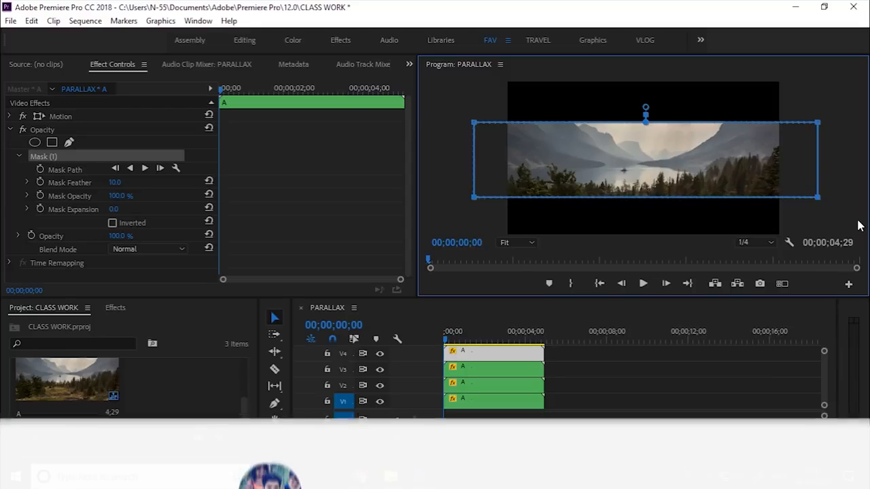
# Raise the upper edge of the V4 clip's mask to just above the left-hand mountain peaks
pyautogui.moveTo(839, 107); pyautogui.dragTo(448, 132)
pyautogui.press('Up')
pyautogui.press('Up')
pyautogui.press('Up')
pyautogui.press('Up')
pyautogui.press('Up')
pyautogui.press('Up')
pyautogui.press('Up')
pyautogui.press('Up')
pyautogui.press('Up')
pyautogui.press('Up')
pyautogui.press('Up')
pyautogui.press('Up')
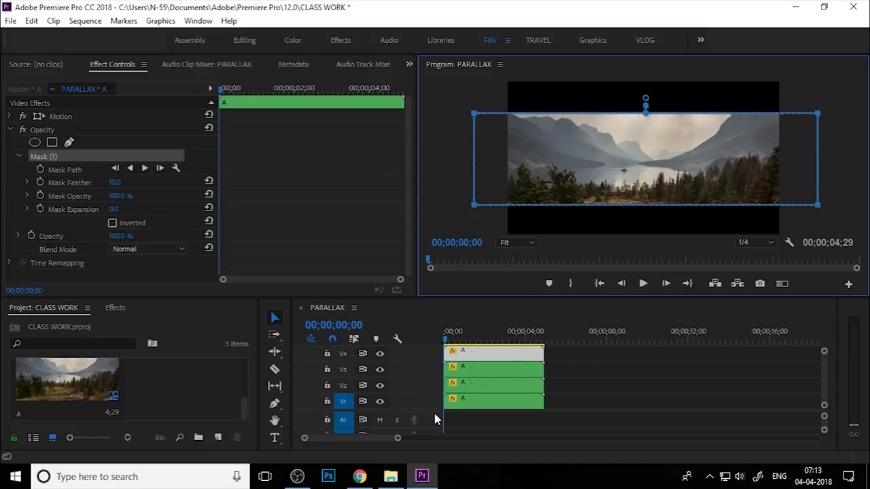
# Reduce the video track heights, duplicate clip A from V4 onto V5 and select the copy's opacity mask
pyautogui.moveTo(434, 411); pyautogui.dragTo(435, 420)
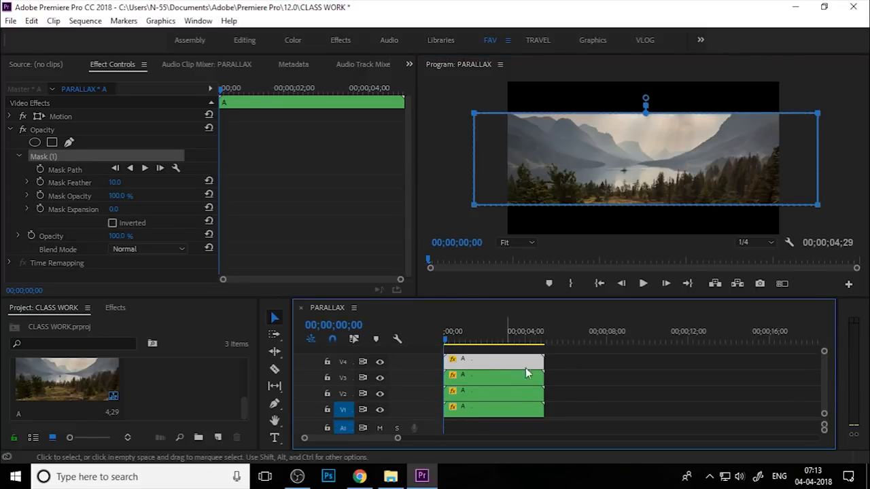
pyautogui.moveTo(826, 354)
pyautogui.mouseDown()
pyautogui.moveTo(825, 364)
pyautogui.moveTo(825, 346)
pyautogui.mouseUp()
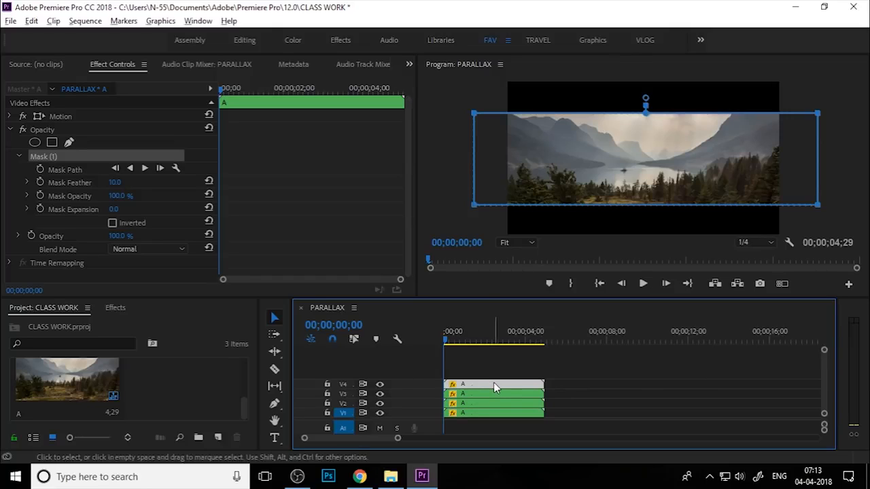
pyautogui.moveTo(494, 380); pyautogui.dragTo(583, 380)
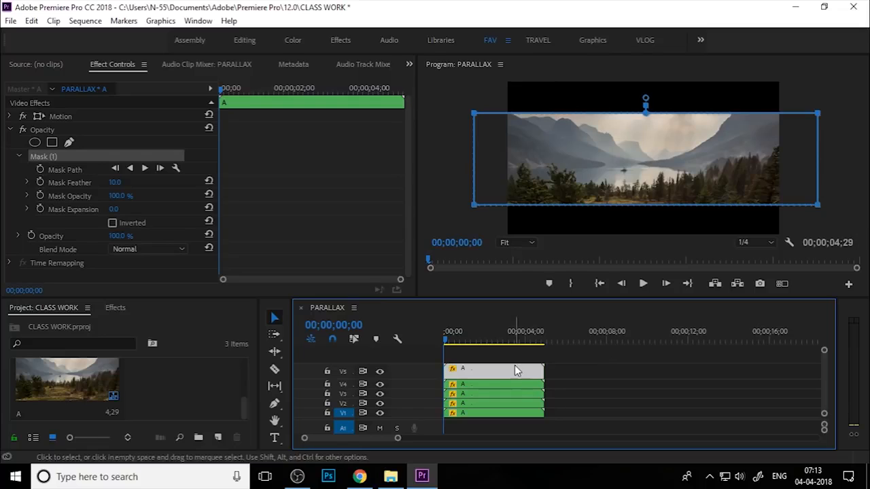
pyautogui.click(61, 161)
# Extend the lower edge of the V5 clip's mask down across the meadow, stopping short of the frame's bottom edge
pyautogui.click(452, 185)
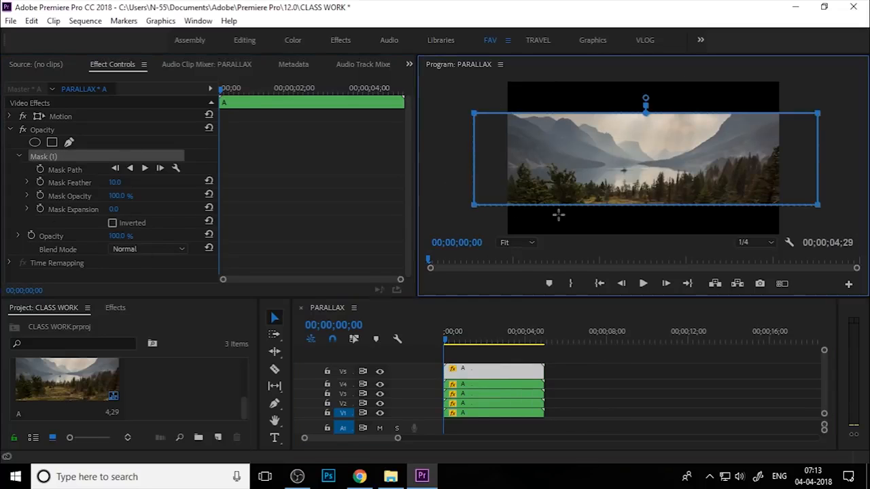
pyautogui.moveTo(806, 221); pyautogui.dragTo(834, 220)
pyautogui.press('Down')
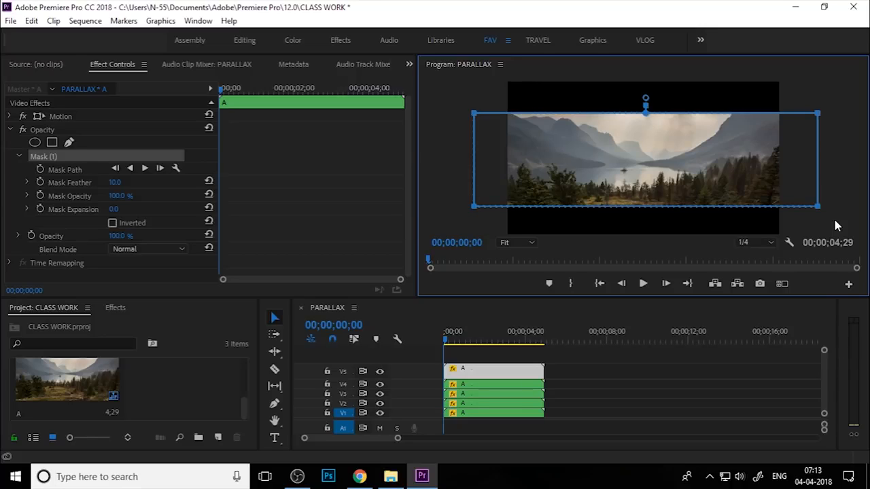
pyautogui.press('Down')
pyautogui.press('Down')
pyautogui.press('Down')
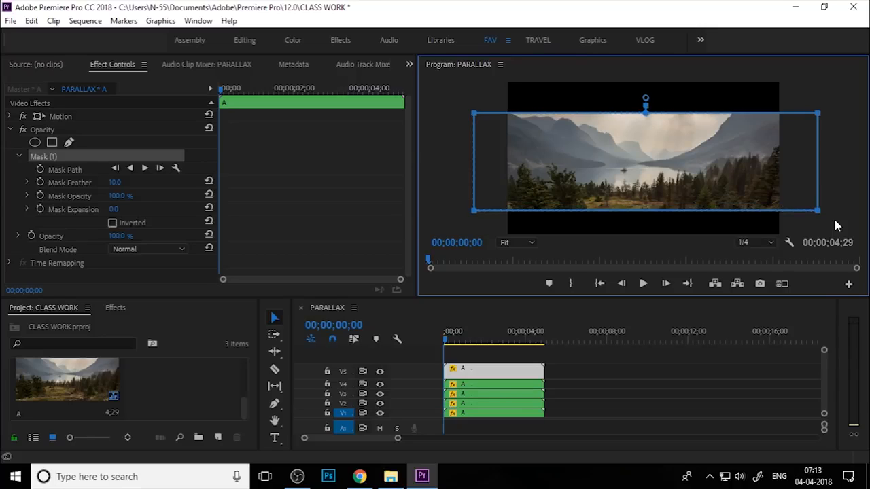
pyautogui.press('Down')
pyautogui.press('Down')
pyautogui.press('Down')
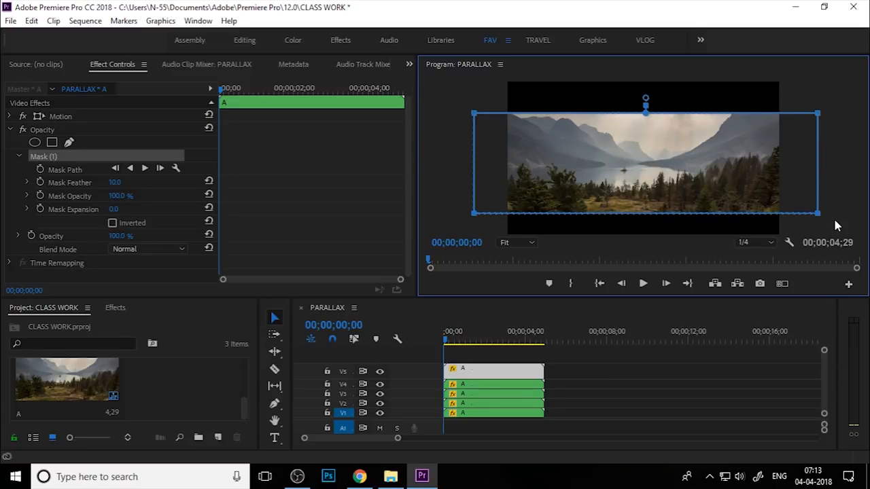
pyautogui.press('Down')
pyautogui.press('Down')
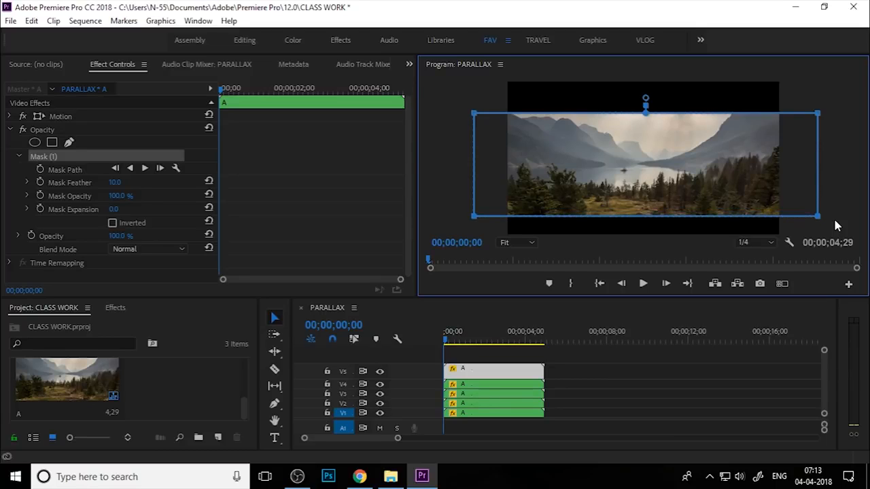
pyautogui.press('Down')
pyautogui.press('Down')
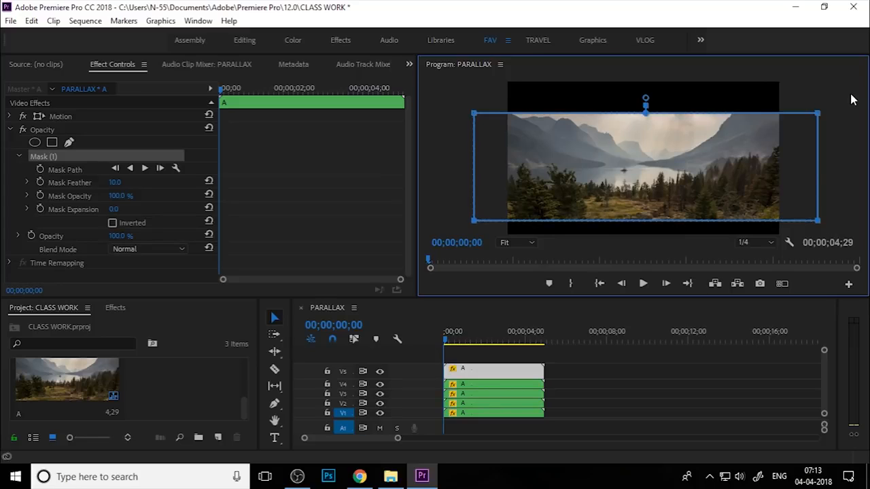
# Raise the upper edge of the V5 clip's mask into the sky, stopping short of the frame's top edge
pyautogui.moveTo(840, 98); pyautogui.dragTo(790, 119)
pyautogui.moveTo(447, 127); pyautogui.dragTo(487, 130)
pyautogui.press('Up')
pyautogui.press('Up')
pyautogui.press('Up')
pyautogui.press('Up')
pyautogui.press('Up')
pyautogui.press('Up')
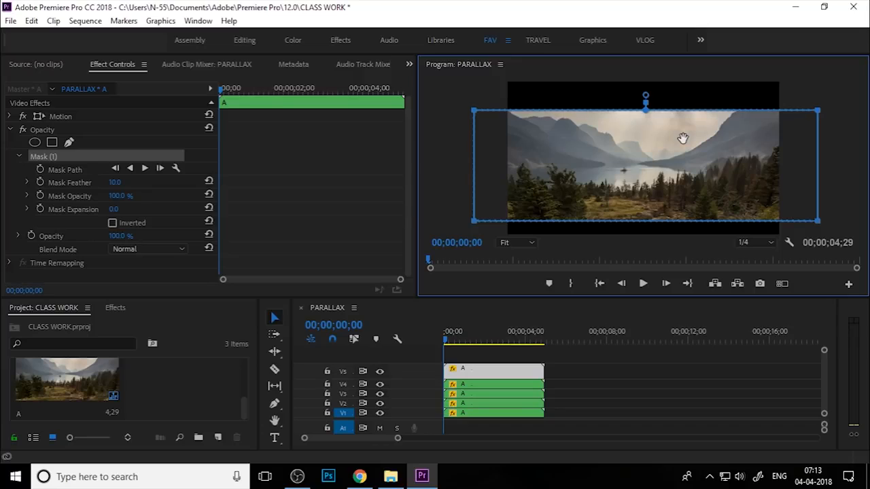
pyautogui.press('Up')
pyautogui.press('Up')
pyautogui.press('Up')
pyautogui.press('Up')
pyautogui.press('Up')
pyautogui.press('Up')
pyautogui.press('Up')
pyautogui.press('Up')
pyautogui.hotkey('shift', 'Up')
pyautogui.hotkey('shift', 'Up')
pyautogui.hotkey('shift', 'Up')
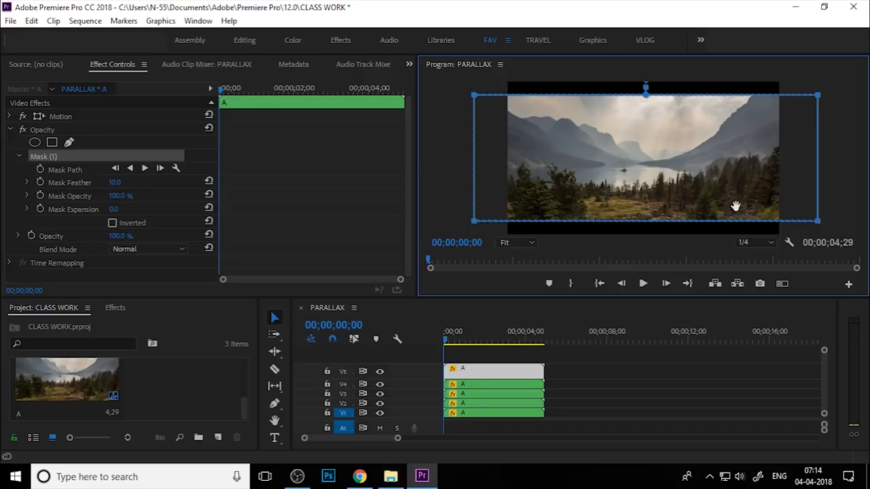
# Duplicate the masked clip A from V5 onto track V6 and select the copy's opacity mask
pyautogui.moveTo(470, 369); pyautogui.dragTo(476, 356)
pyautogui.click(480, 356)
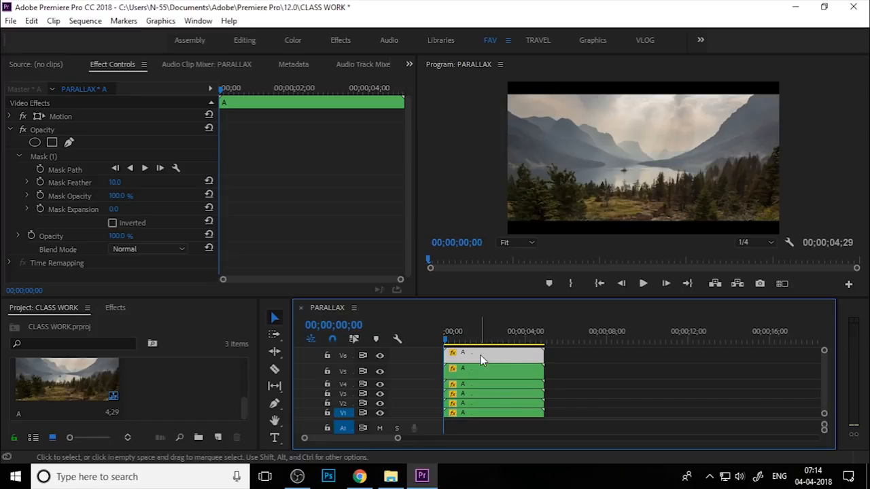
pyautogui.click(79, 157)
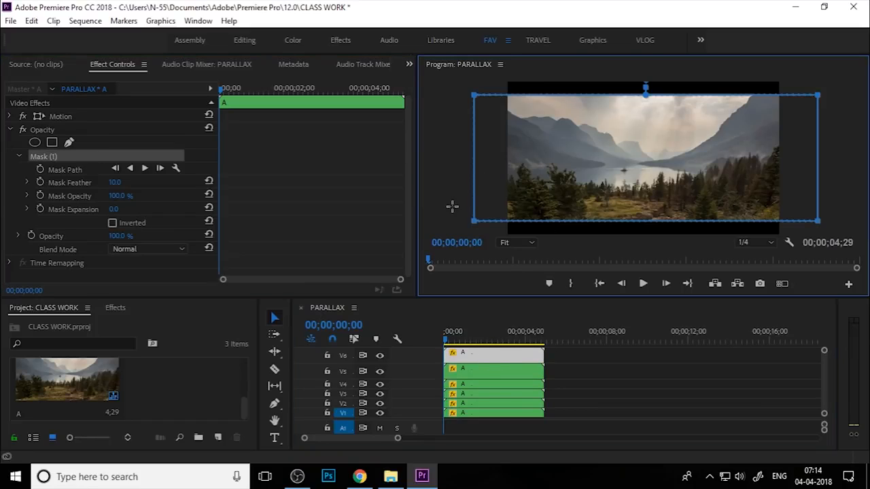
# Extend the V6 clip's mask beyond the bottom and top frame edges so it covers the whole picture
pyautogui.press('Down')
pyautogui.press('Down')
pyautogui.press('Down')
pyautogui.press('Down')
pyautogui.press('Down')
pyautogui.press('Down')
pyautogui.press('Down')
pyautogui.press('Down')
pyautogui.press('Down')
pyautogui.press('Down')
pyautogui.press('Down')
pyautogui.press('Down')
pyautogui.press('Down')
pyautogui.press('Down')
pyautogui.press('Down')
pyautogui.press('Down')
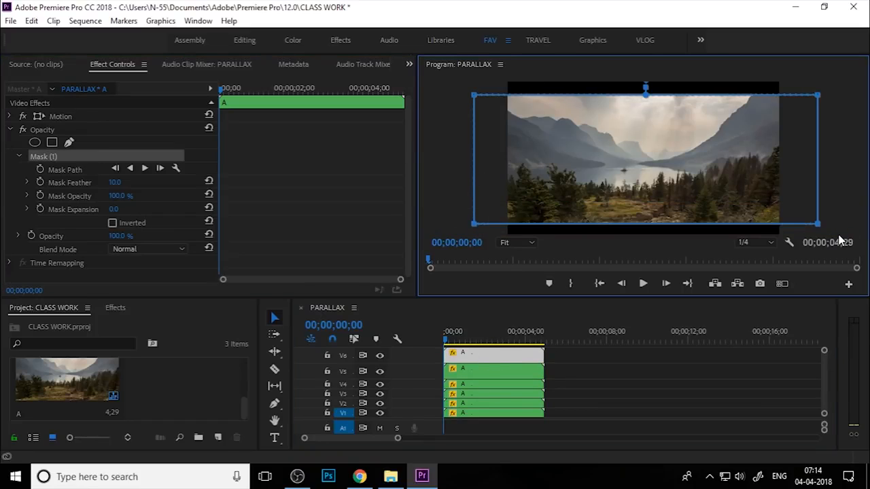
pyautogui.press('Down')
pyautogui.press('Down')
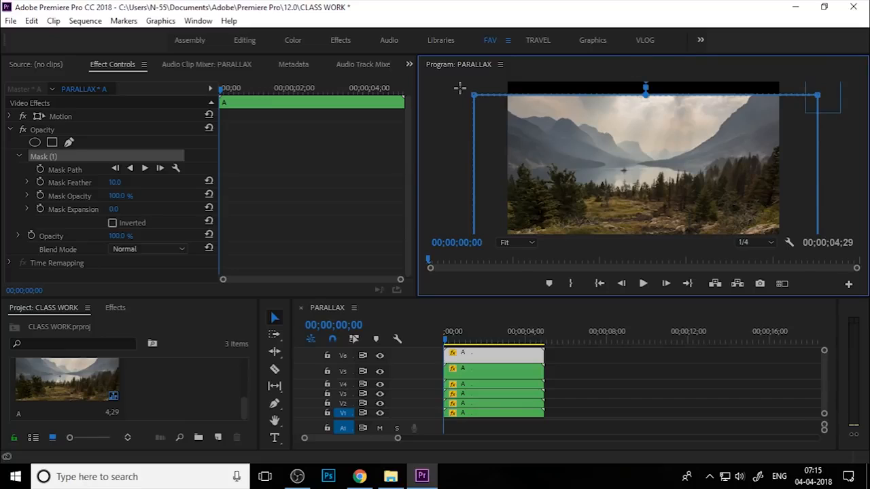
pyautogui.moveTo(821, 95); pyautogui.dragTo(820, 83)
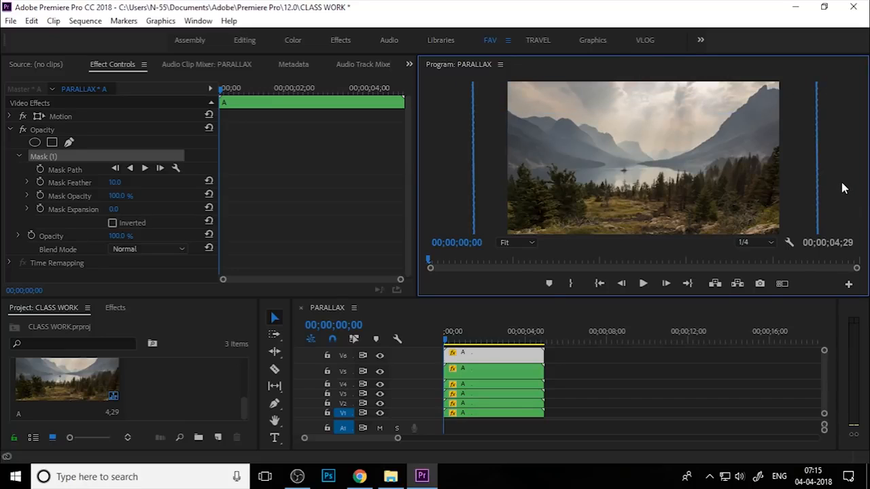
# Move all six clips 00;00;05;13 along the timeline in reversed track order, with the full-frame clip on V1 and the narrowest band on V6
pyautogui.click(824, 354)
pyautogui.moveTo(826, 355)
pyautogui.mouseDown()
pyautogui.moveTo(826, 380)
pyautogui.moveTo(823, 347)
pyautogui.mouseUp()
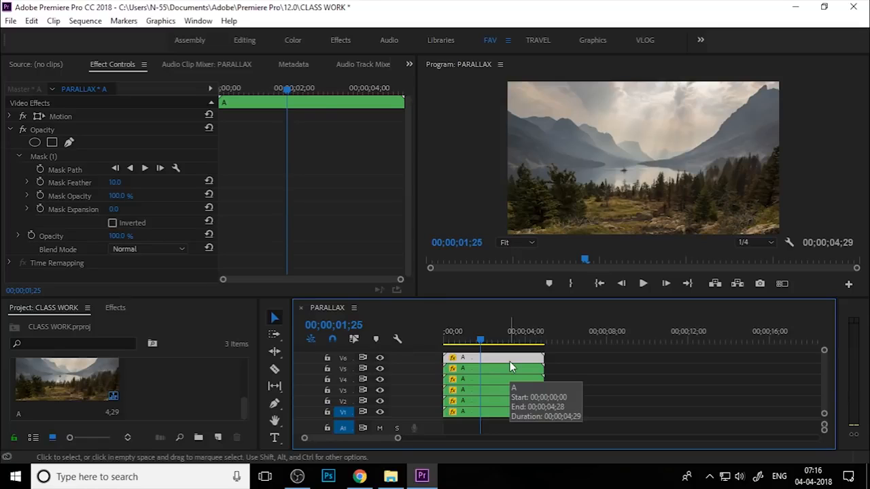
pyautogui.moveTo(509, 362); pyautogui.dragTo(585, 417)
pyautogui.moveTo(488, 367); pyautogui.dragTo(607, 411)
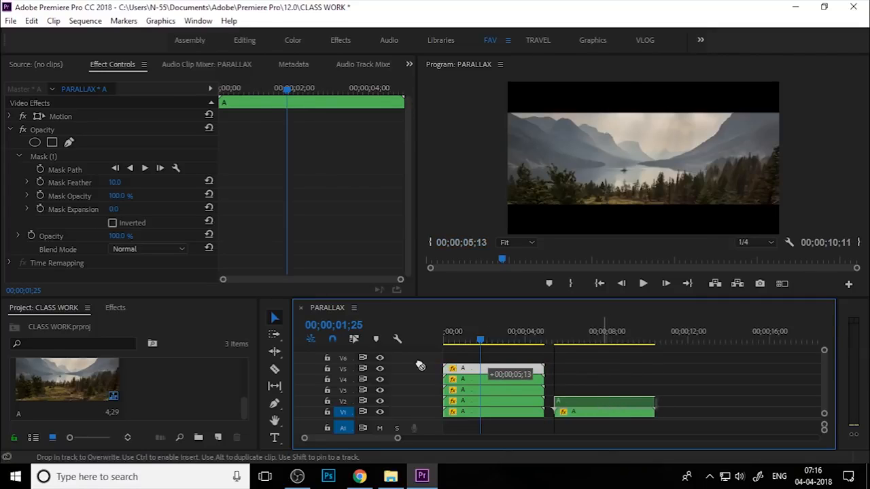
pyautogui.moveTo(474, 382); pyautogui.dragTo(605, 388)
pyautogui.moveTo(510, 403); pyautogui.dragTo(622, 373)
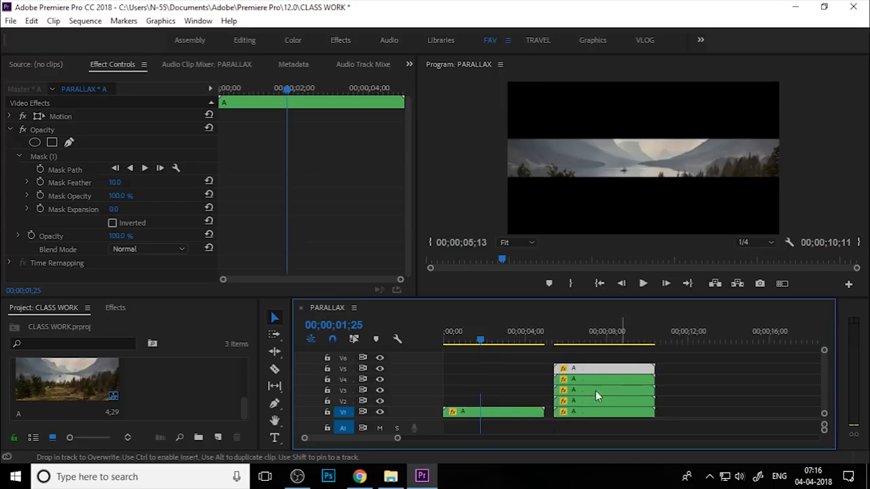
pyautogui.click(500, 413)
pyautogui.moveTo(498, 414); pyautogui.dragTo(622, 365)
# Ripple delete the empty gap before the restacked clips and select the full-frame clip on V1
pyautogui.rightClick(508, 369)
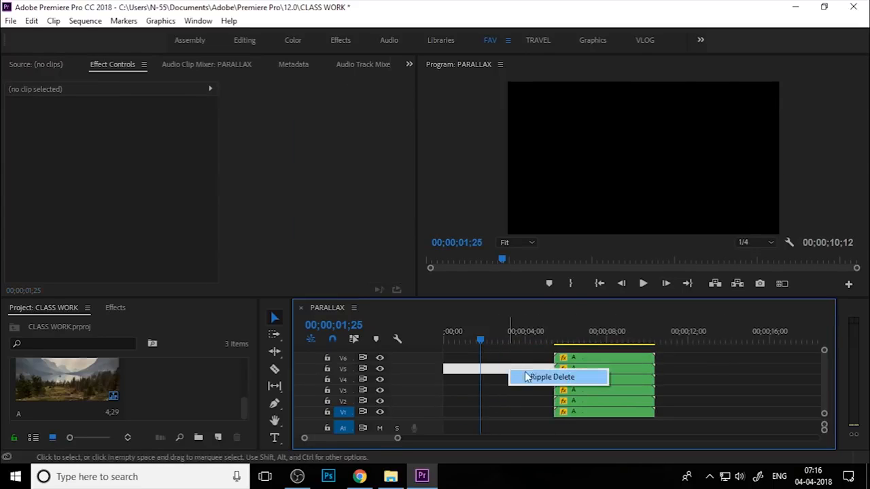
pyautogui.click(531, 381)
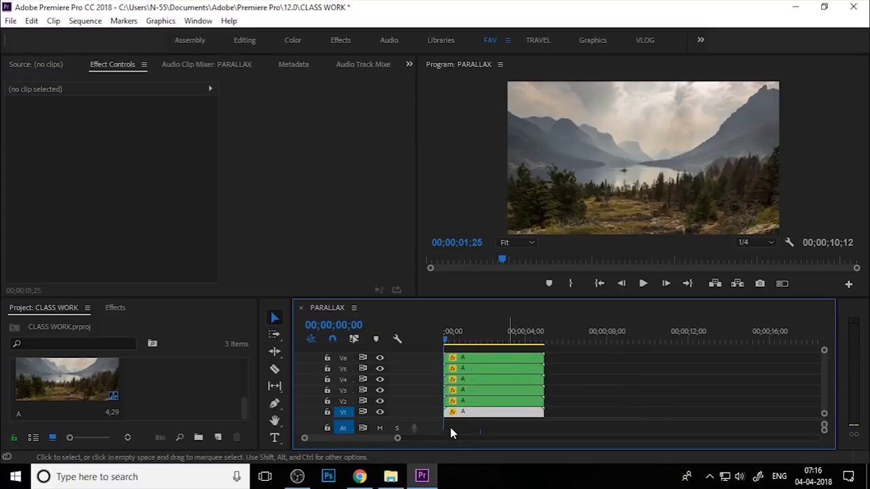
pyautogui.click(474, 416)
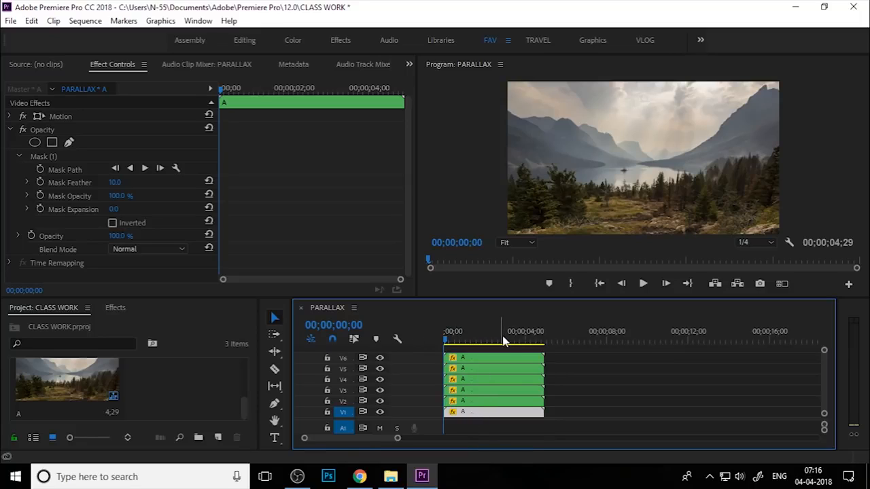
# Turn on Scale keyframing for the V1 clip at 00;00;04;17, keeping the scale at 100
pyautogui.click(11, 130)
pyautogui.click(10, 117)
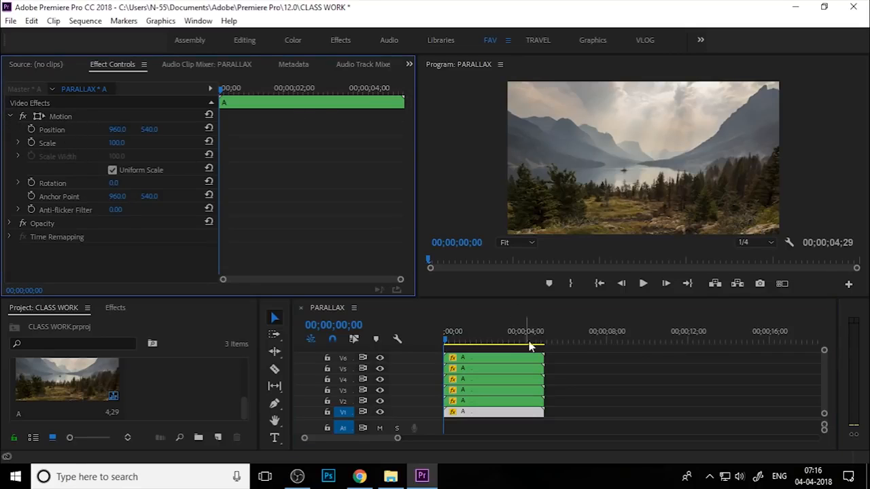
pyautogui.moveTo(513, 345); pyautogui.dragTo(539, 345)
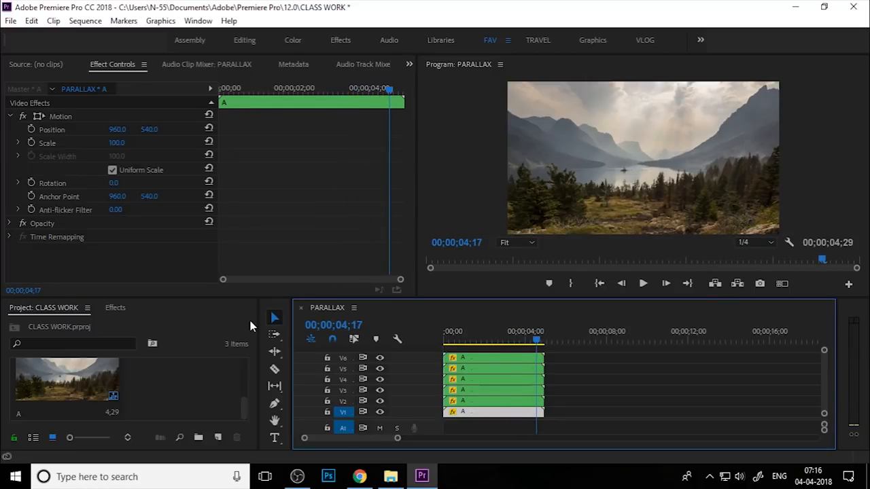
pyautogui.click(34, 144)
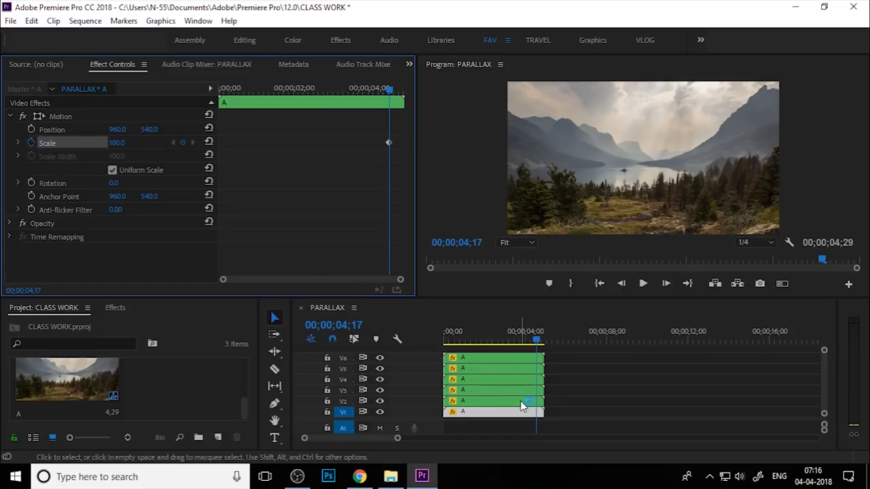
# Add Scale keyframes of 100 at 00;00;04;17 to the clips on V2, V3 and V4
pyautogui.click(521, 401)
pyautogui.click(34, 143)
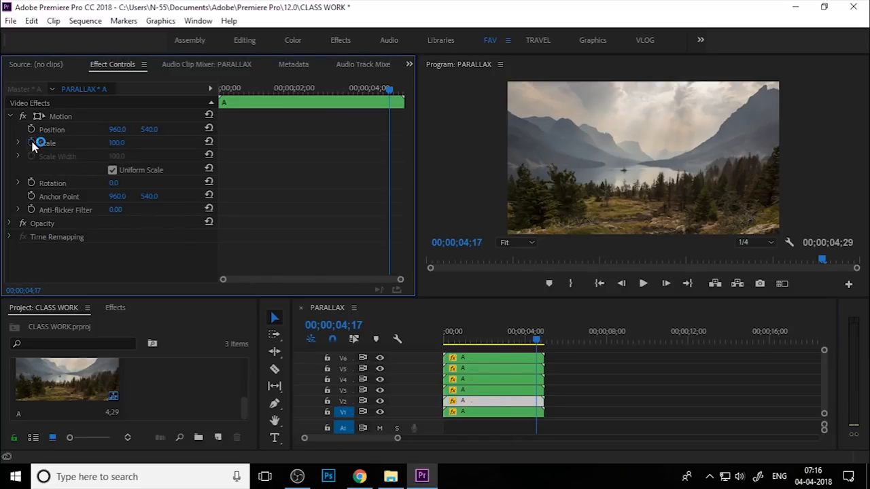
pyautogui.click(501, 392)
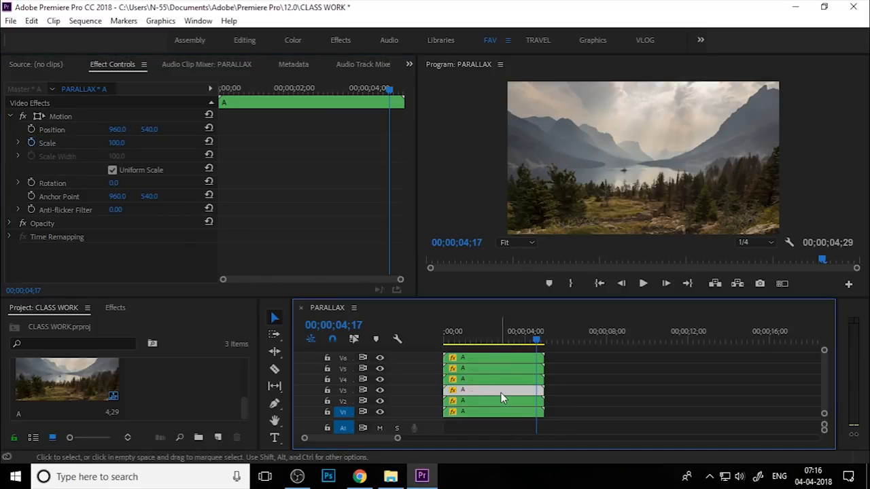
pyautogui.click(32, 146)
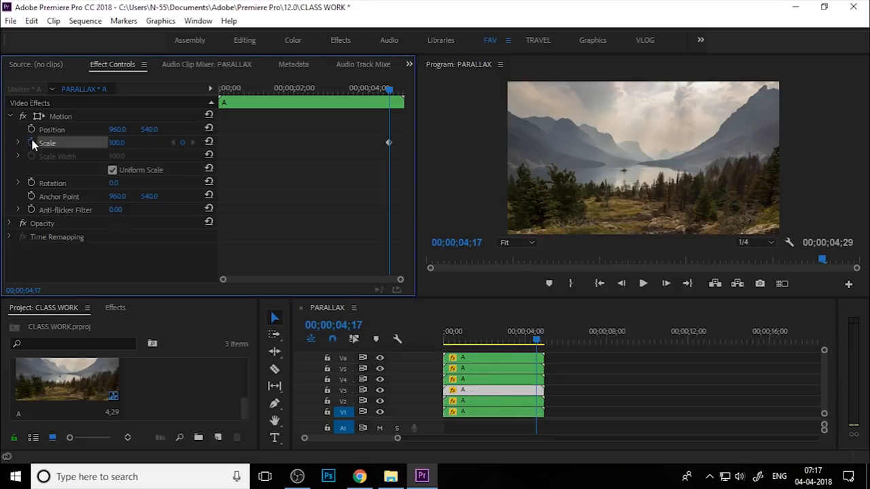
pyautogui.click(526, 378)
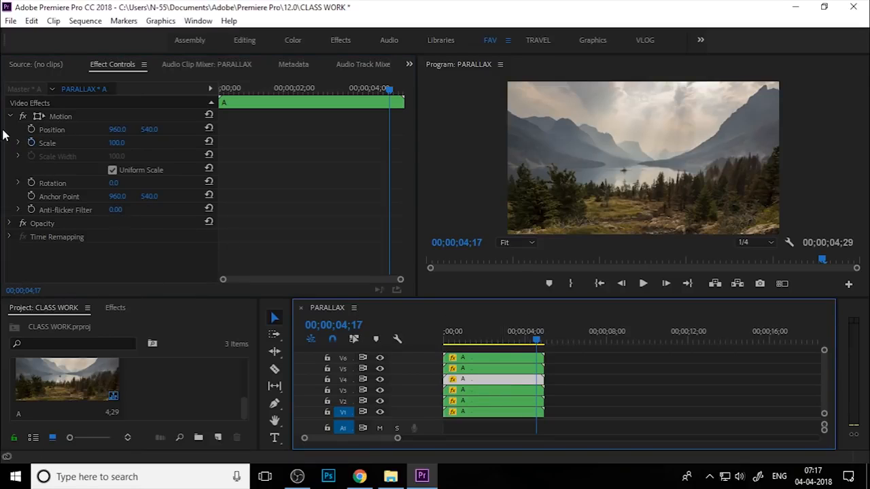
pyautogui.click(31, 146)
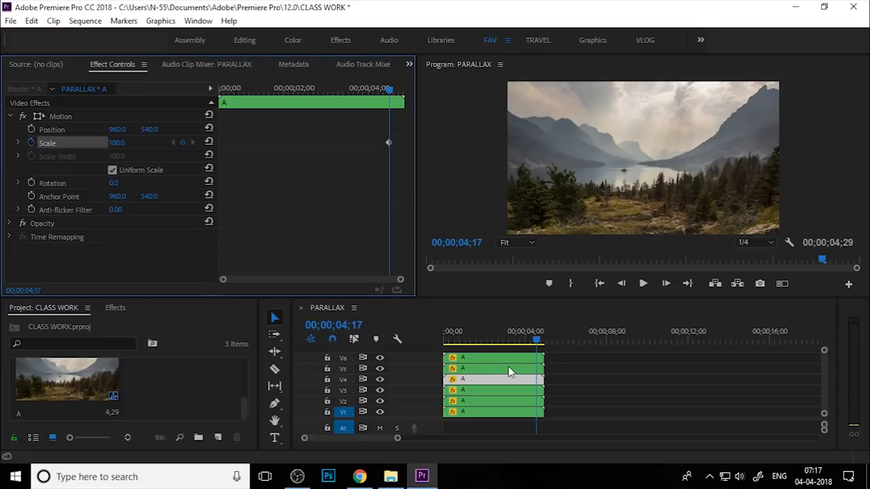
# Add Scale keyframes of 100 at 00;00;04;17 to the clips on V5 and V6
pyautogui.click(511, 369)
pyautogui.click(36, 138)
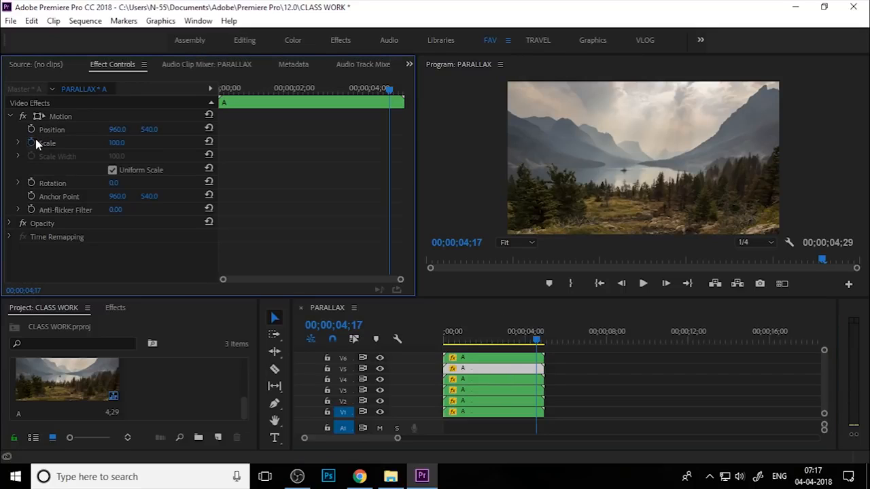
pyautogui.click(486, 358)
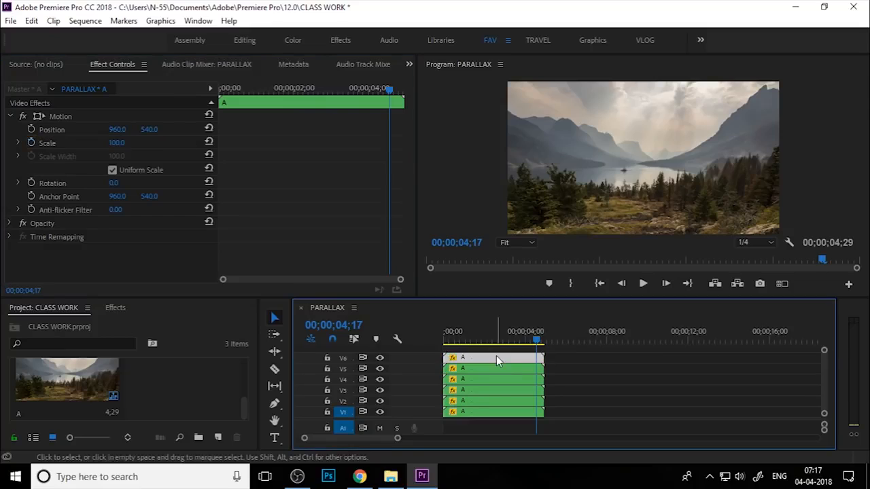
pyautogui.click(34, 145)
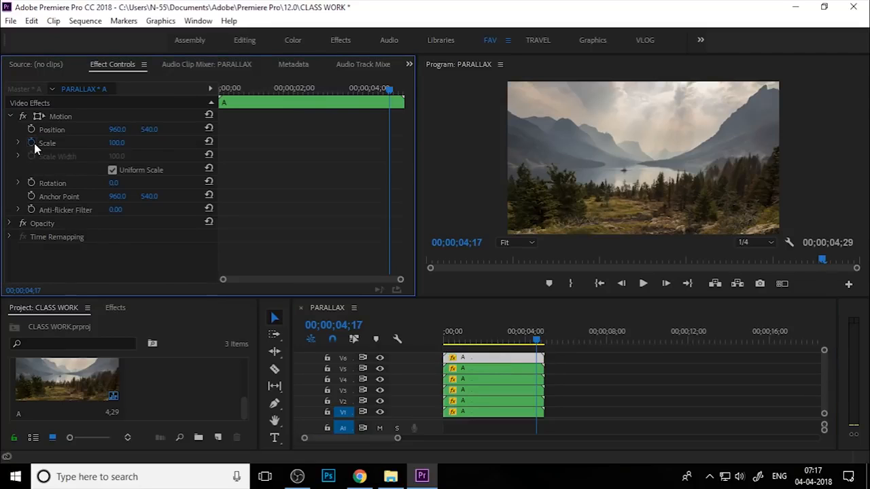
pyautogui.click(33, 144)
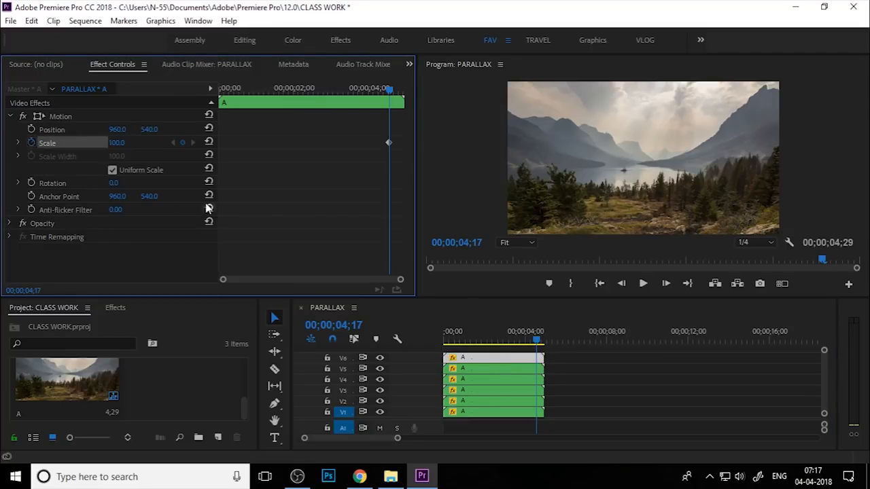
# Check the Scale keyframe on each clip from V5 down to V2
pyautogui.click(512, 368)
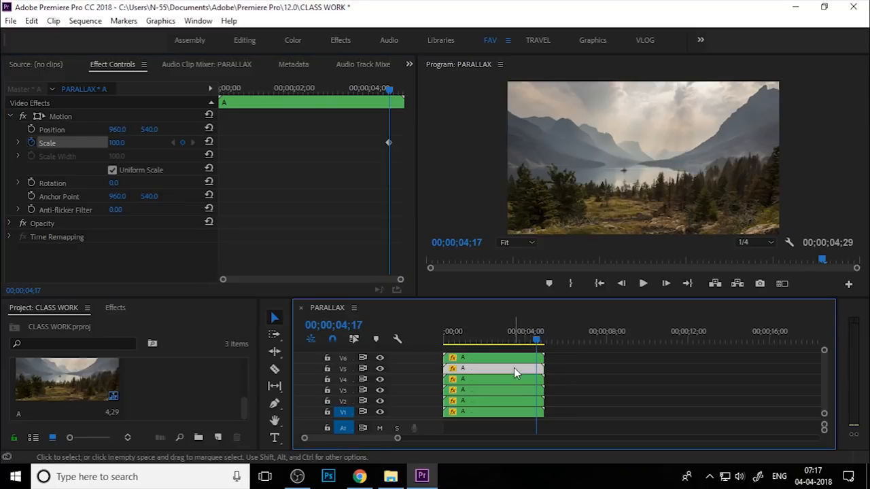
pyautogui.click(509, 383)
pyautogui.click(509, 390)
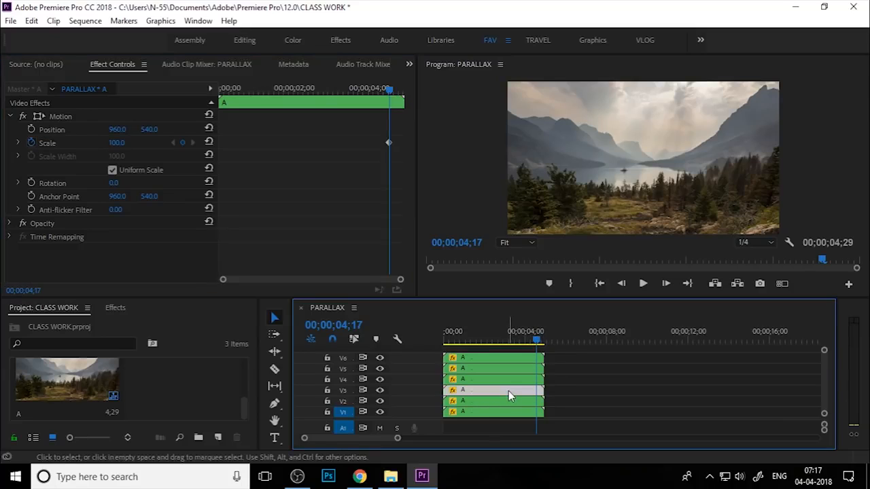
pyautogui.click(511, 401)
# Set the V1 clip's Scale to 125 at the sequence start, 00;00;00;00
pyautogui.click(512, 413)
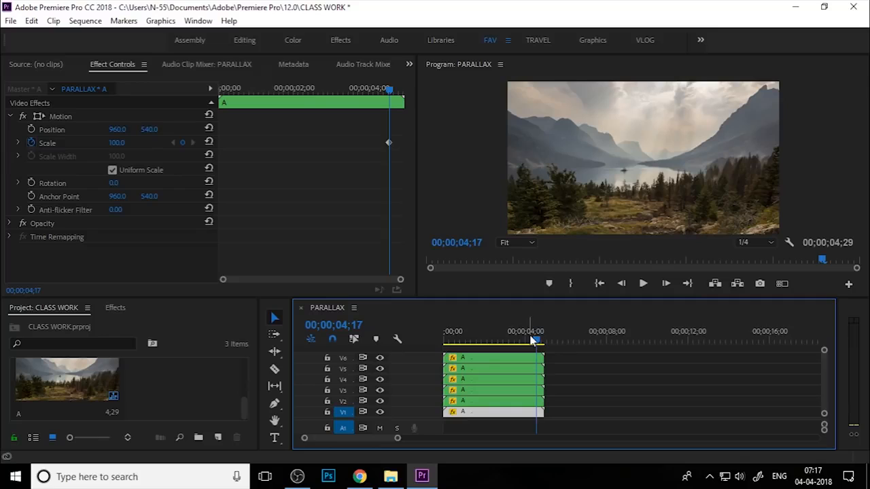
pyautogui.moveTo(534, 342); pyautogui.dragTo(421, 339)
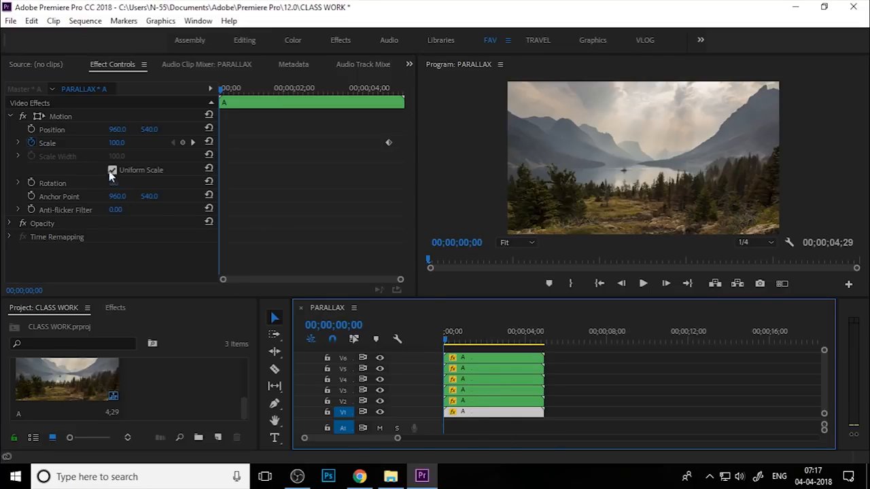
pyautogui.click(116, 144)
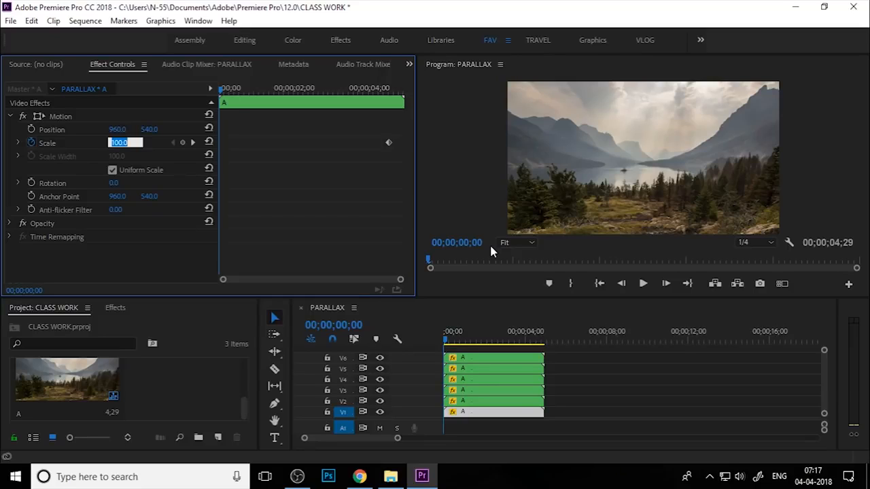
pyautogui.write('125')
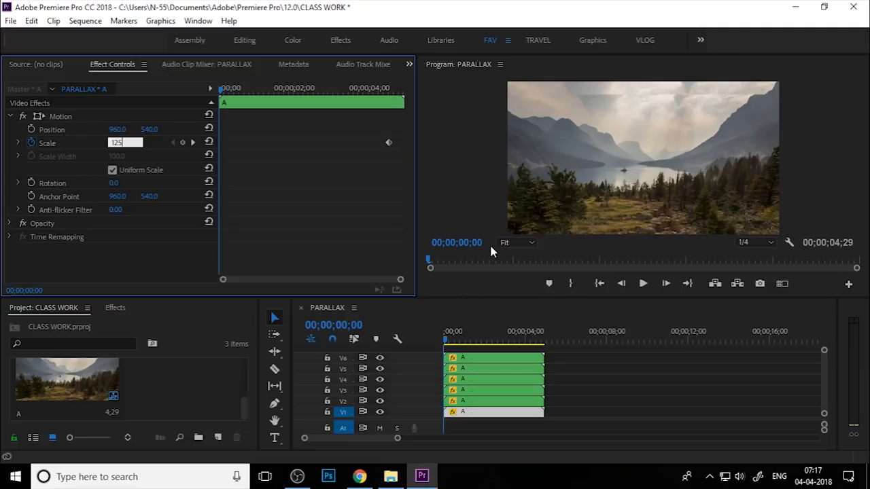
pyautogui.press('Return')
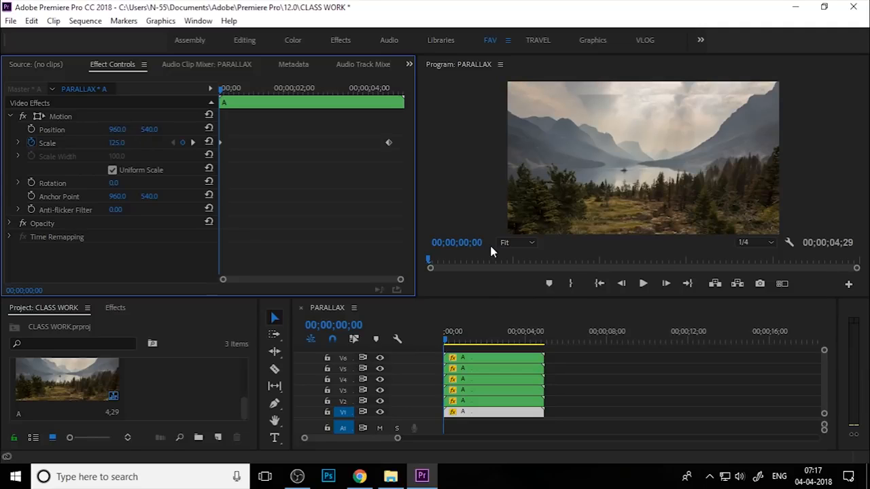
# Set the V2 clip's Scale to 120 at 00;00;00;00
pyautogui.click(482, 404)
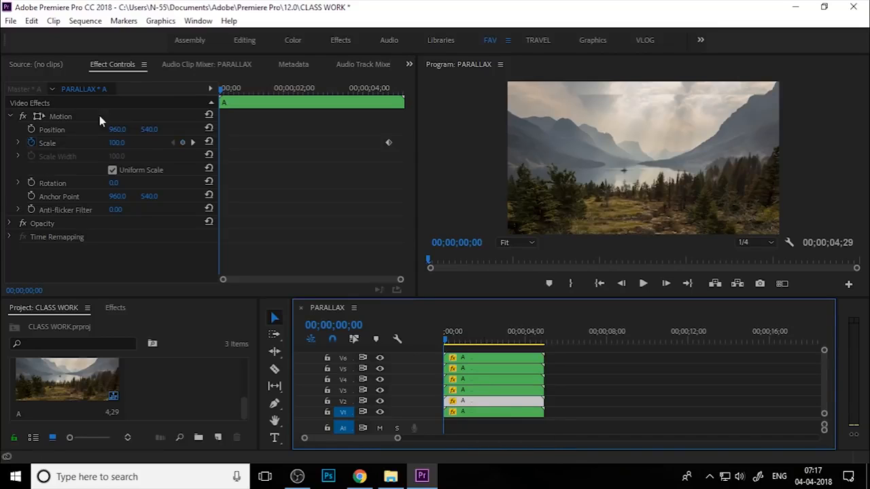
pyautogui.click(116, 142)
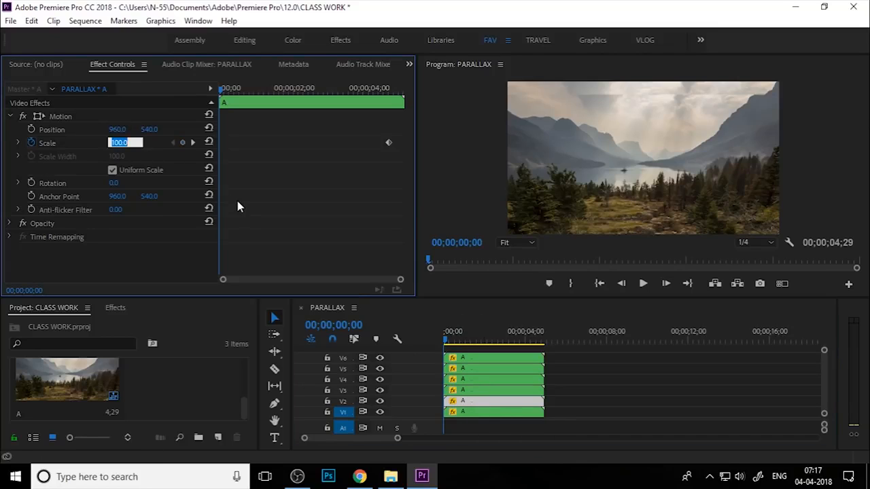
pyautogui.write('120')
pyautogui.press('Return')
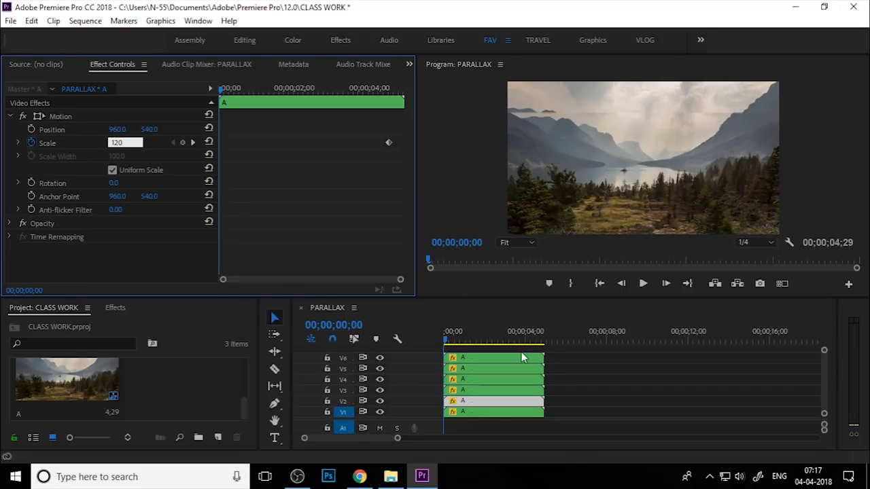
# Set the V3 clip's Scale to 114 at 00;00;00;00
pyautogui.click(520, 391)
pyautogui.click(117, 142)
pyautogui.write('1')
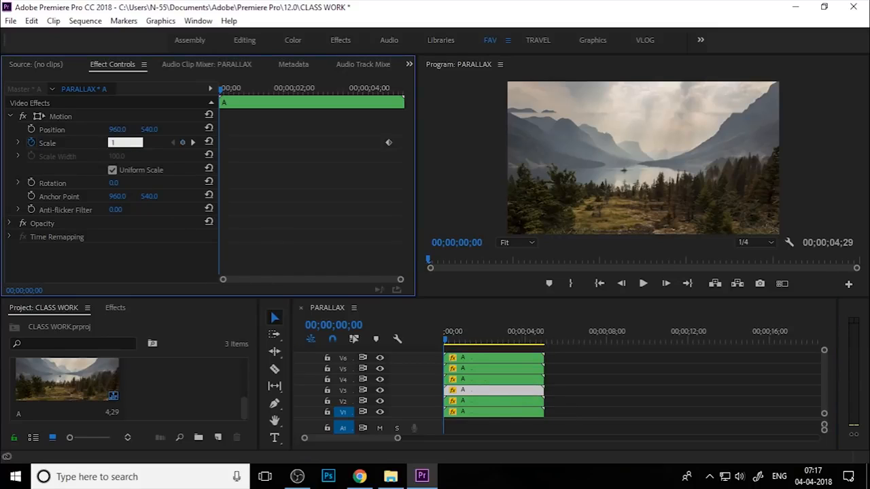
pyautogui.write('014')
pyautogui.press('Return')
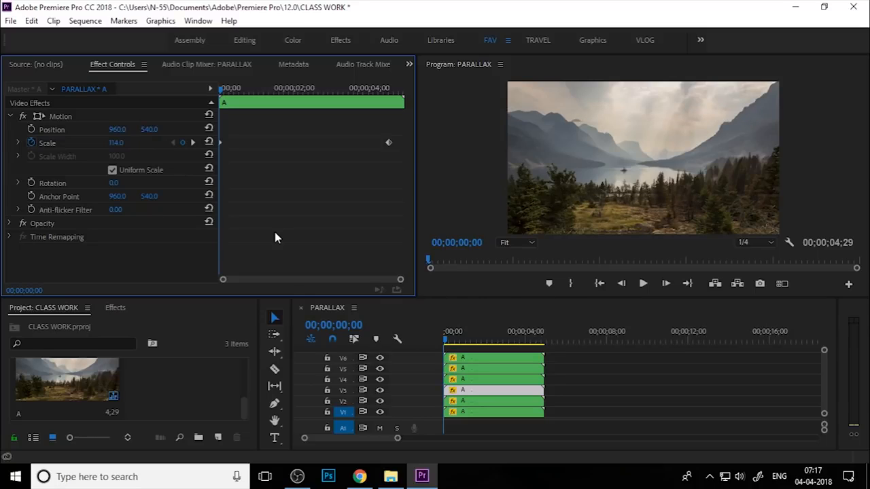
# Set the V4 clip's Scale to 110 at 00;00;00;00
pyautogui.click(472, 379)
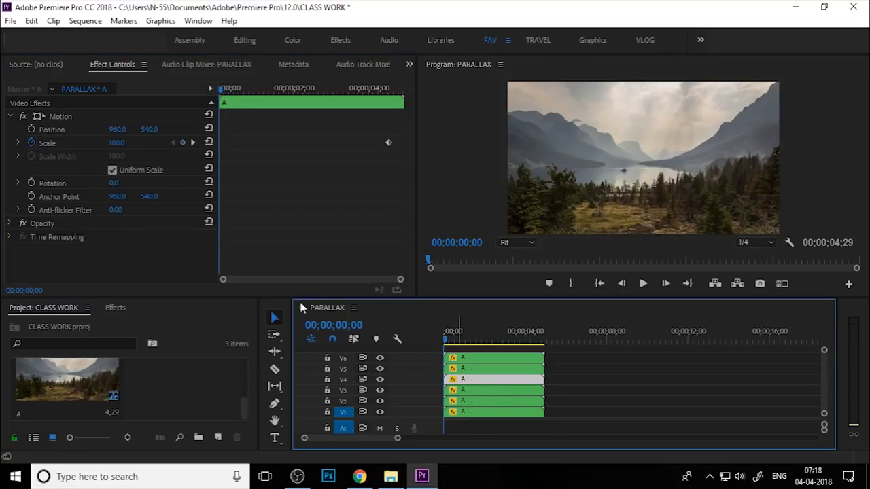
pyautogui.click(126, 142)
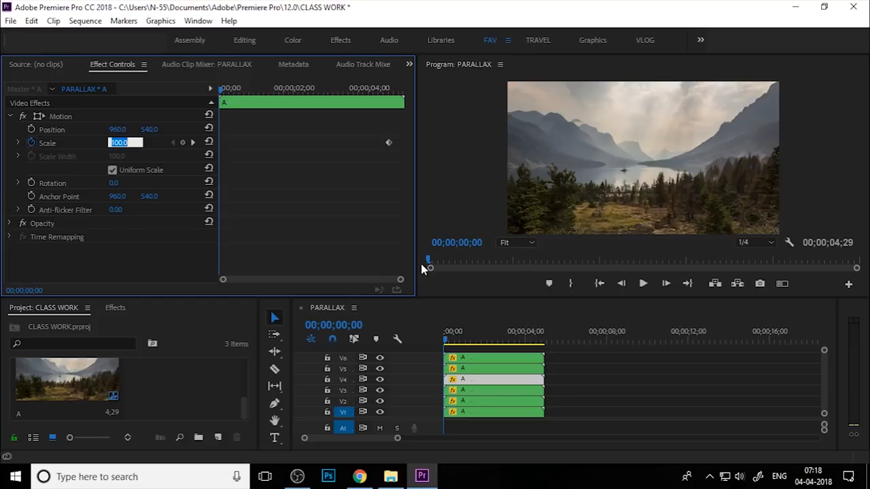
pyautogui.write('10')
pyautogui.press('BackSpace')
pyautogui.write('10')
# Set the V5 clip's Scale to 108 at 00;00;00;00
pyautogui.click(473, 368)
pyautogui.click(117, 142)
pyautogui.write('108')
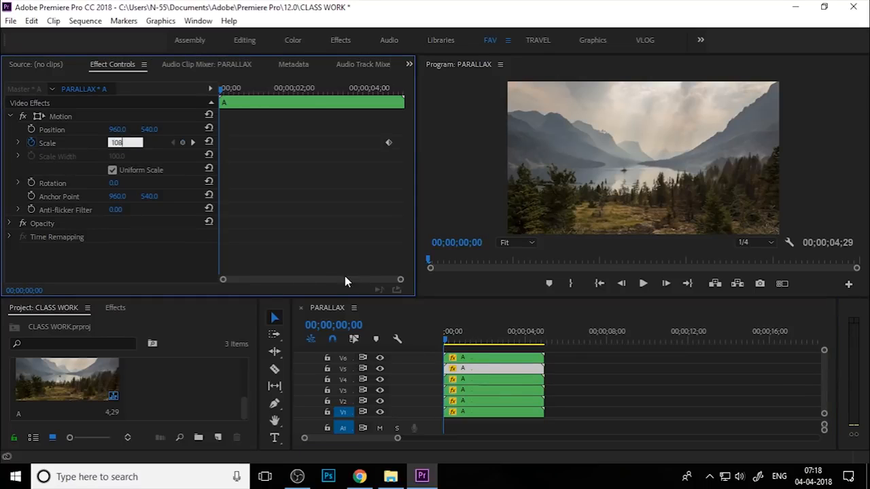
pyautogui.press('Return')
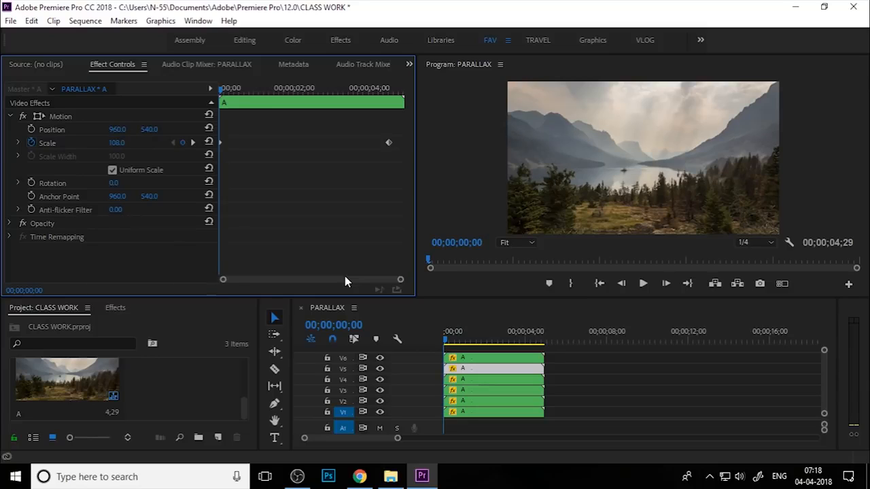
# Set the V6 clip's Scale to 104 at 00;00;00;00
pyautogui.click(465, 358)
pyautogui.click(117, 143)
pyautogui.write('1')
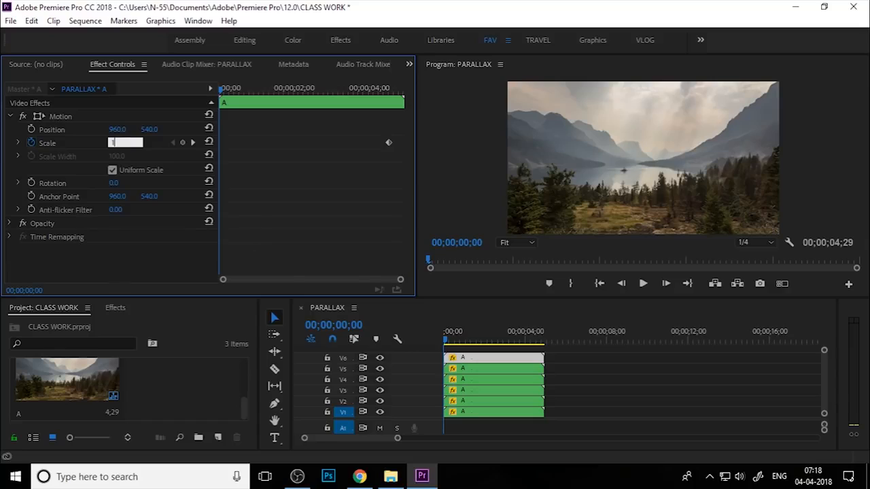
pyautogui.write('04')
pyautogui.press('Return')
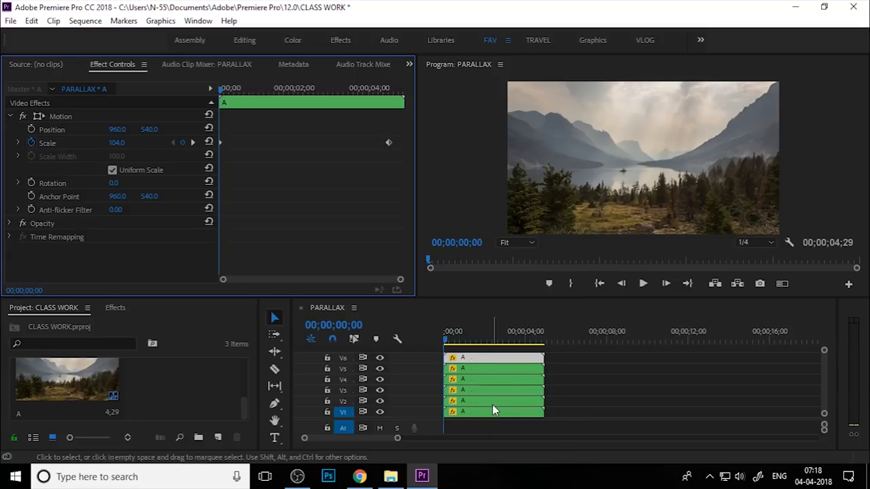
# Play the PARALLAX sequence twice from the start to review the layered zoom animation
pyautogui.click(406, 350)
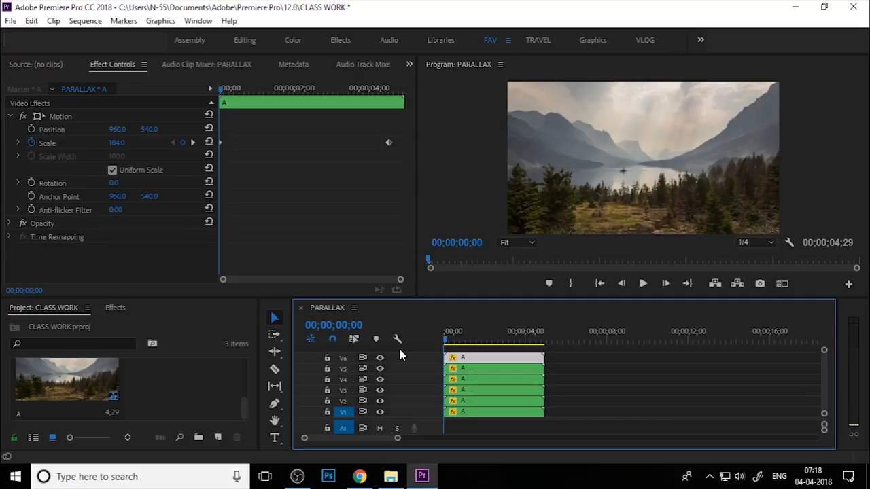
pyautogui.press('space')
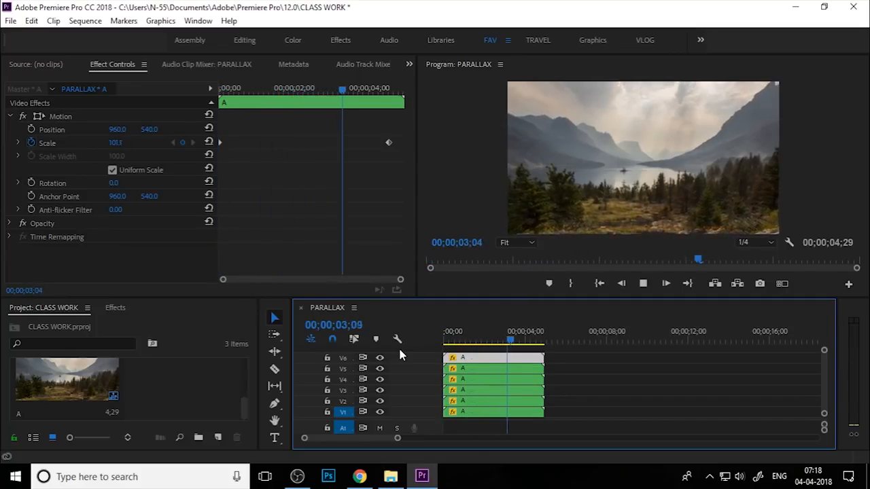
pyautogui.press('Home')
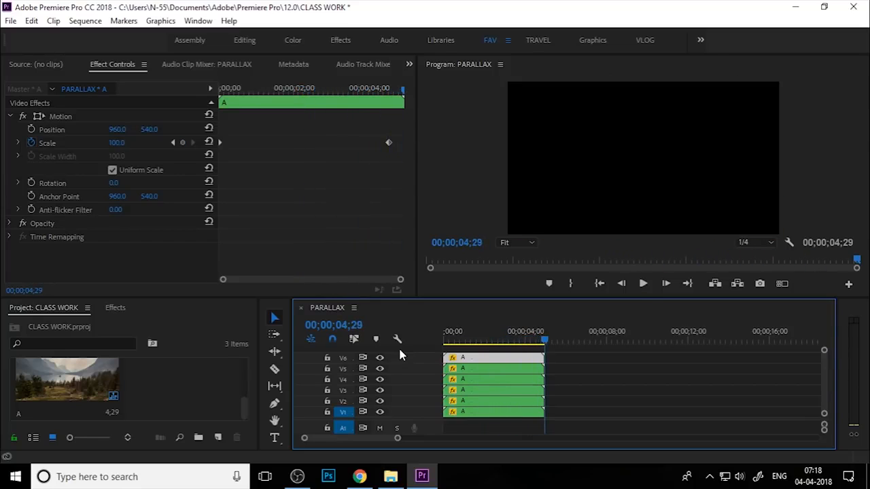
pyautogui.press('space')
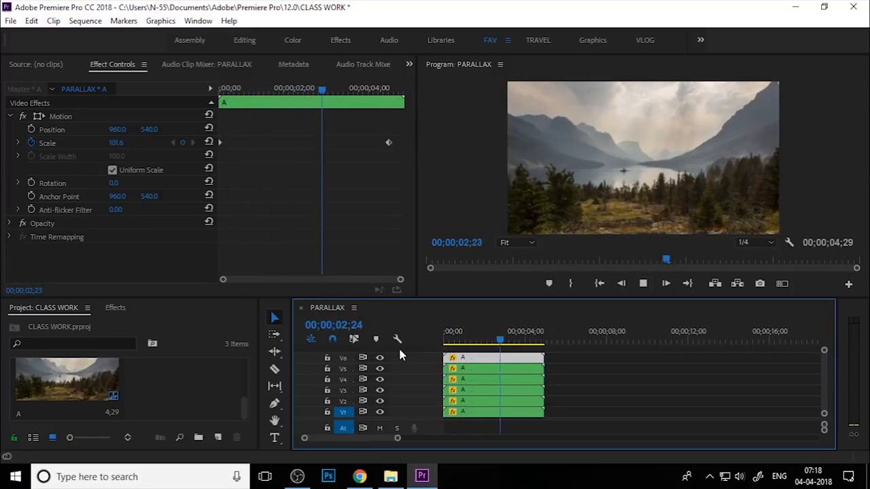
pyautogui.press('space')
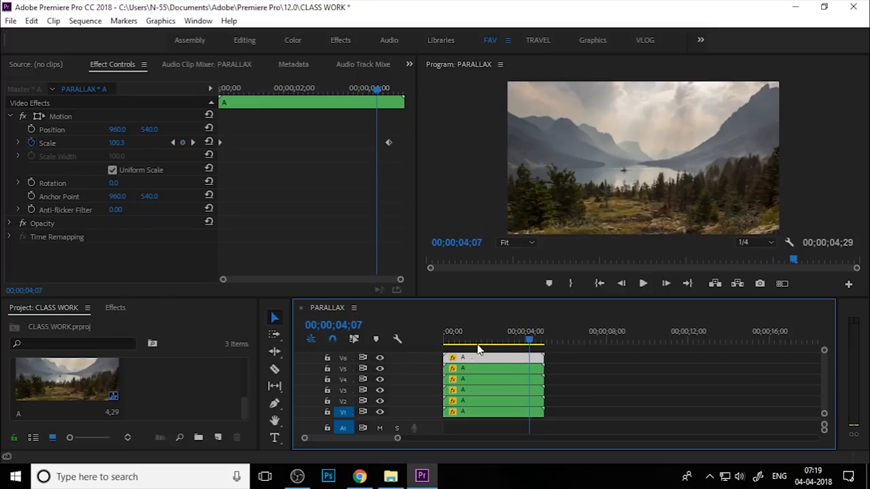
# Open the nested sequence A and replace its landscape image on V1 with beach-cloud-color-33227 from the 11 - Parallax folder
pyautogui.click(184, 386)
pyautogui.click(58, 384)
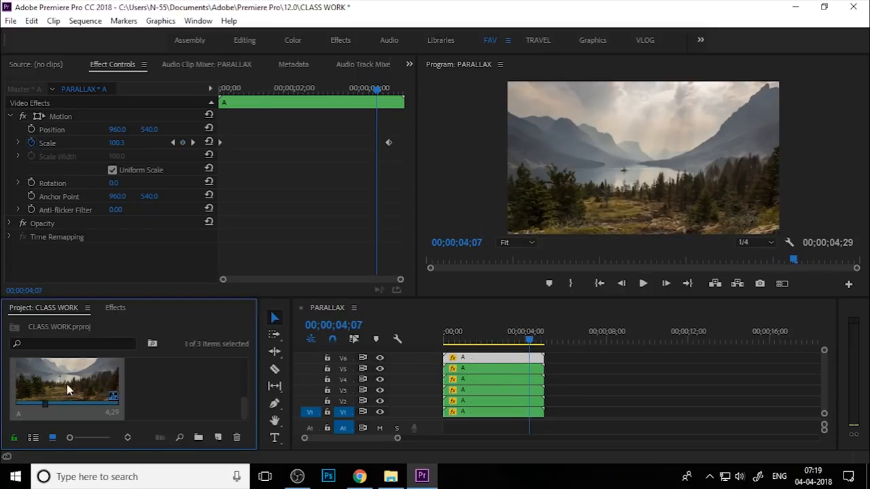
pyautogui.doubleClick(75, 389)
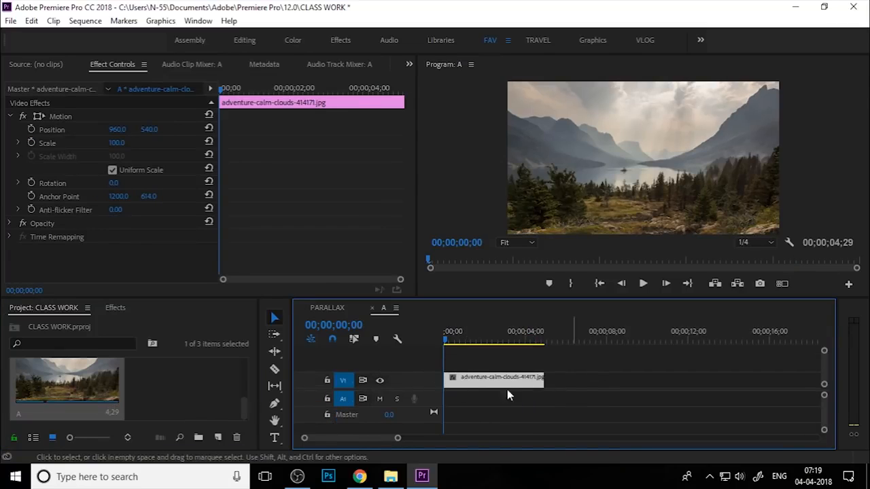
pyautogui.click(390, 476)
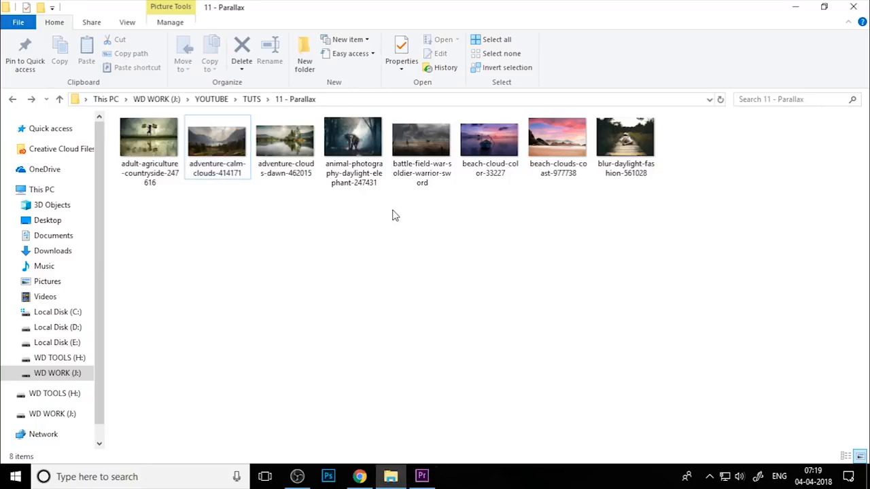
pyautogui.moveTo(491, 156); pyautogui.dragTo(449, 381)
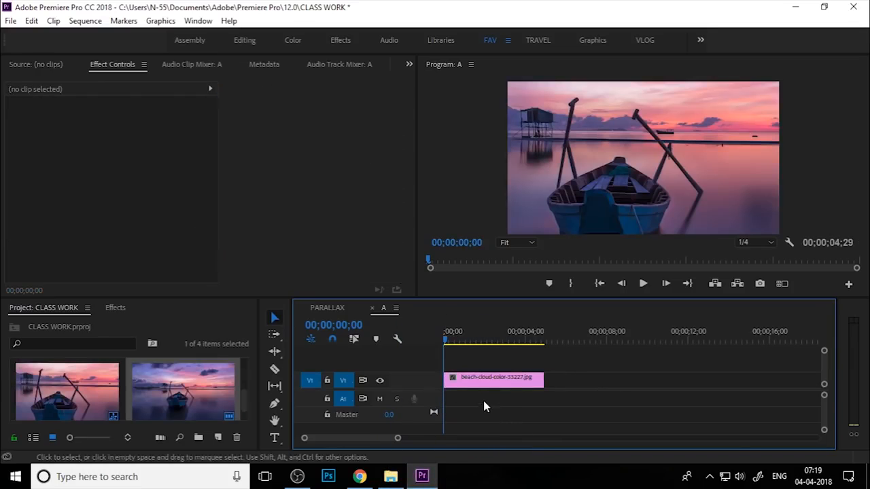
# Scale the beach-cloud-color-33227 clip to the frame size and set its Scale to 103
pyautogui.rightClick(484, 379)
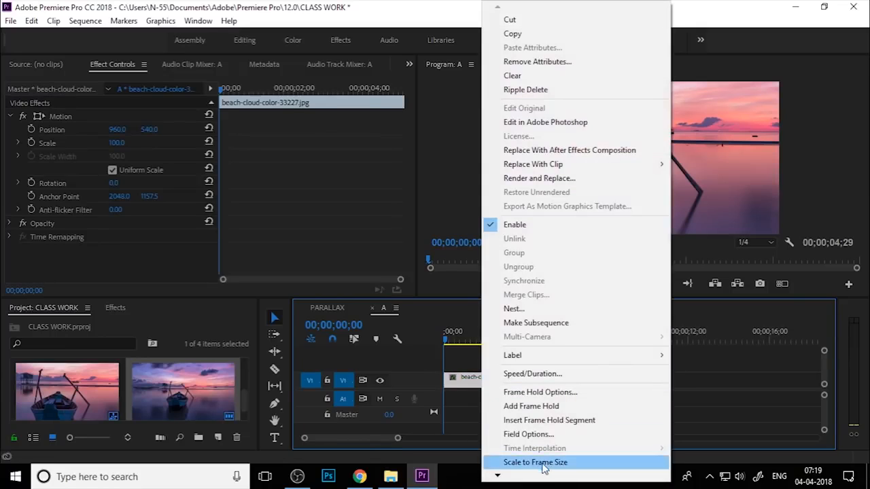
pyautogui.click(544, 463)
pyautogui.click(116, 143)
pyautogui.write('103')
pyautogui.press('Return')
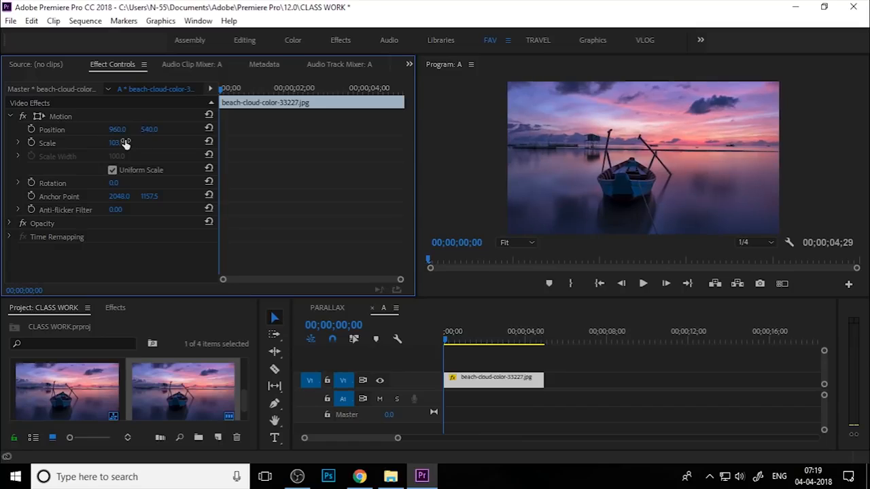
# Return to the PARALLAX sequence and play it from the start to review the parallax with the new boat image
pyautogui.click(316, 308)
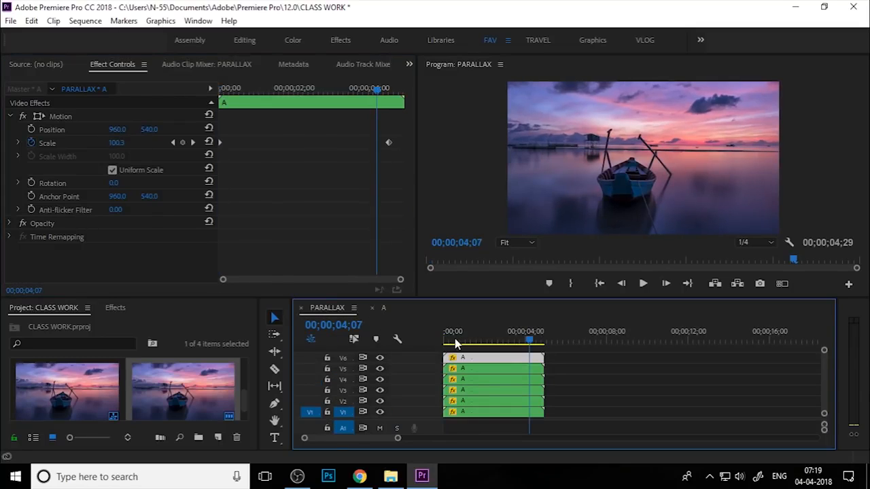
pyautogui.press('Home')
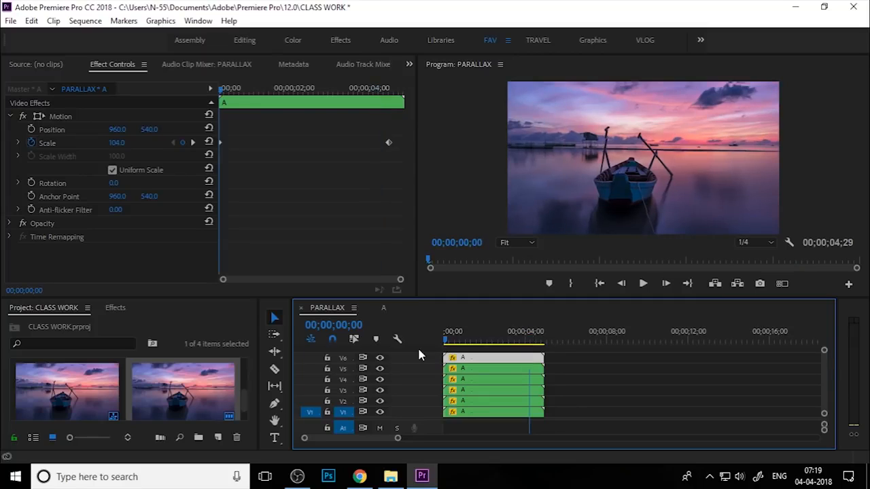
pyautogui.press('space')
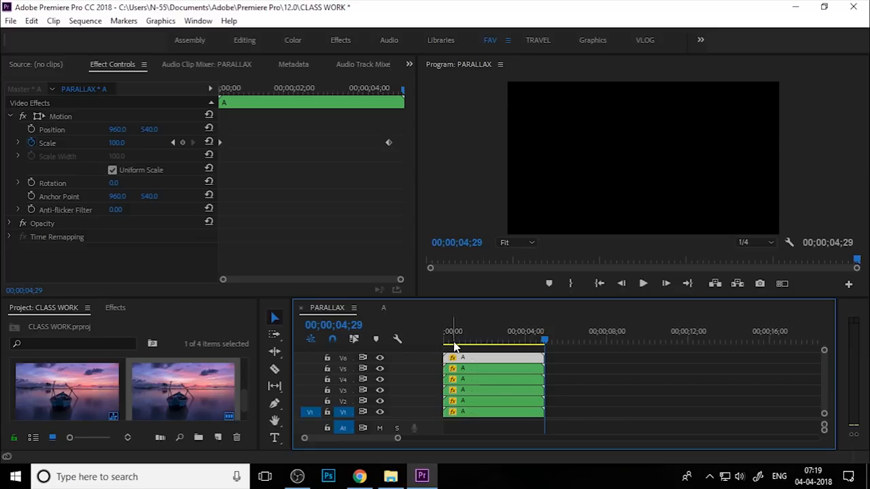
pyautogui.click(442, 343)
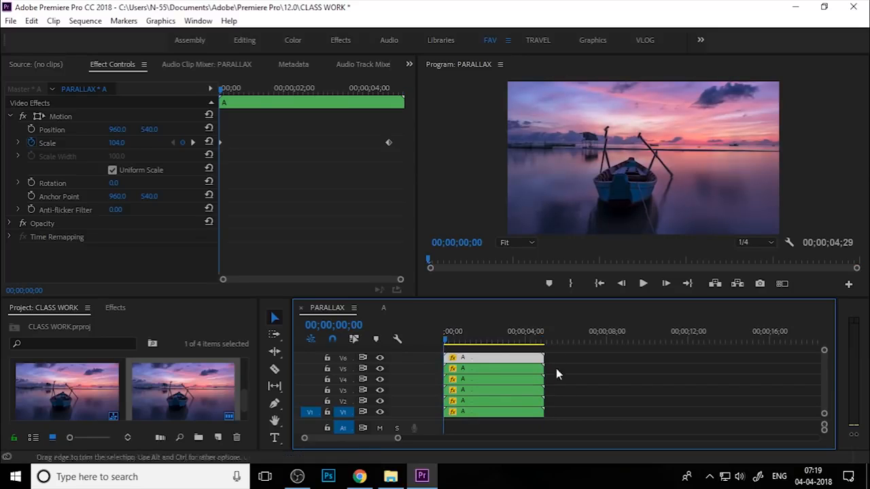
pyautogui.click(448, 334)
pyautogui.press('space')
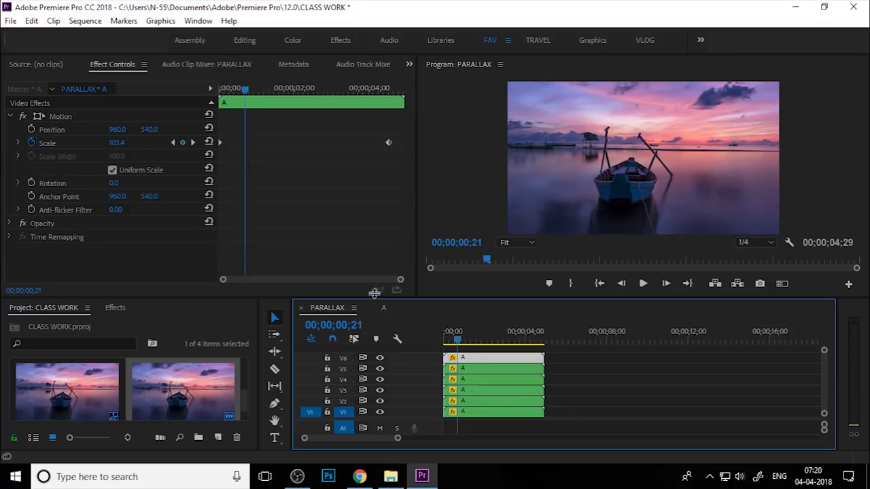
# Duplicate the A sequence in the project and rename the copy B
pyautogui.moveTo(374, 293); pyautogui.dragTo(376, 274)
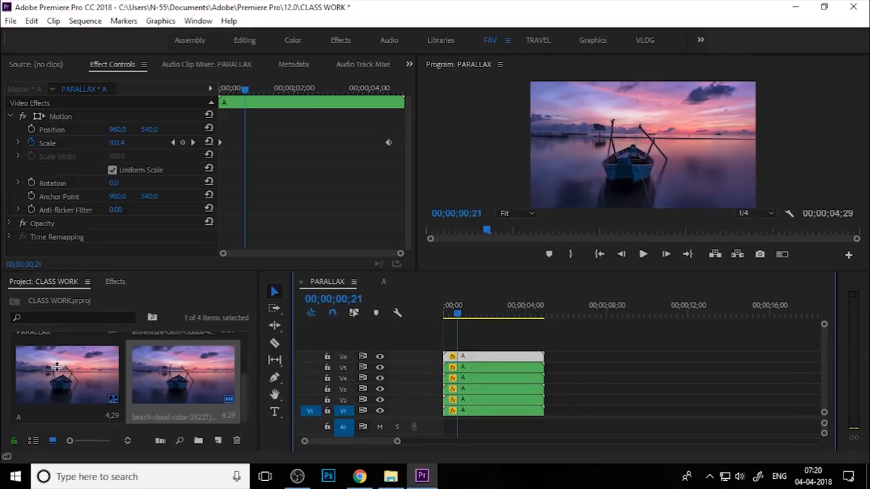
pyautogui.click(57, 367)
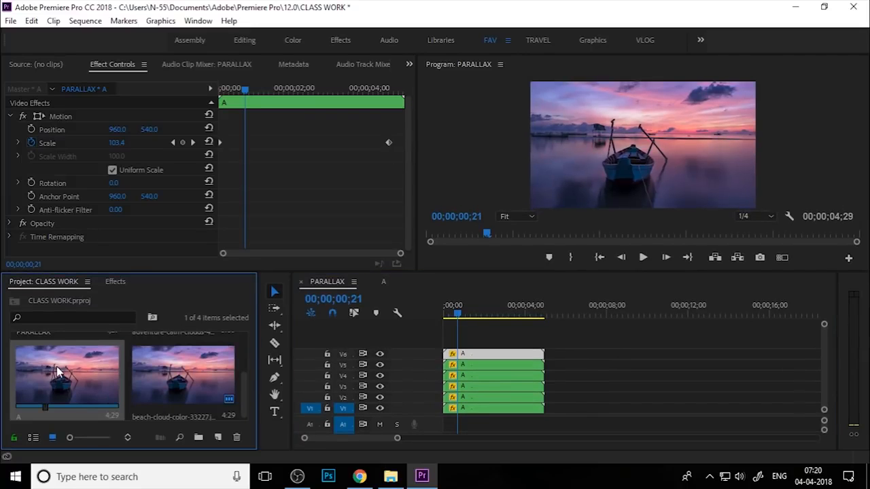
pyautogui.rightClick(44, 371)
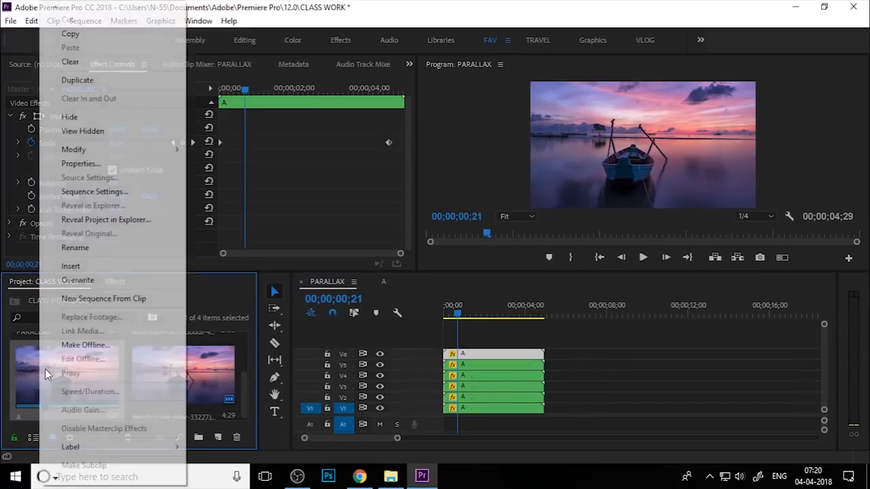
pyautogui.click(112, 81)
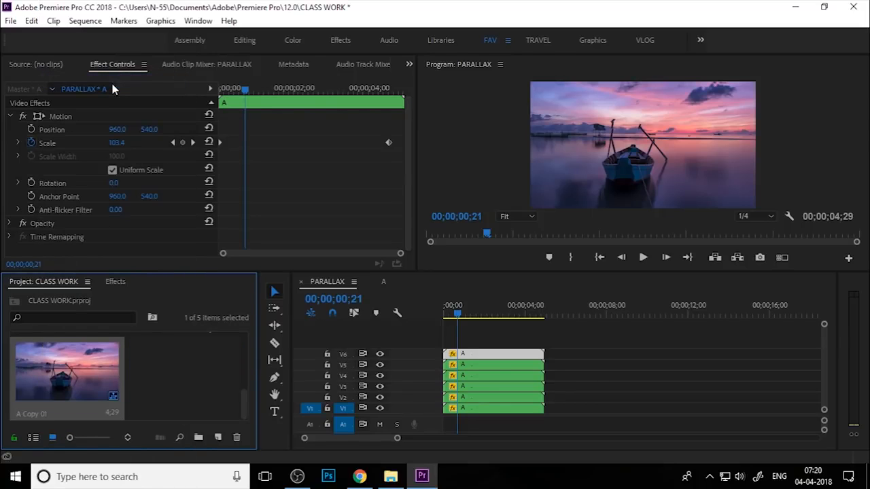
pyautogui.click(34, 419)
pyautogui.write('B')
pyautogui.click(187, 407)
# Place sequence B on V1 directly after the A clip and move the playhead over it to 00;00;05;15
pyautogui.moveTo(66, 389); pyautogui.dragTo(555, 407)
pyautogui.click(556, 313)
# Try to copy the opacity mask of the V1 A clip to the B clip
pyautogui.click(520, 410)
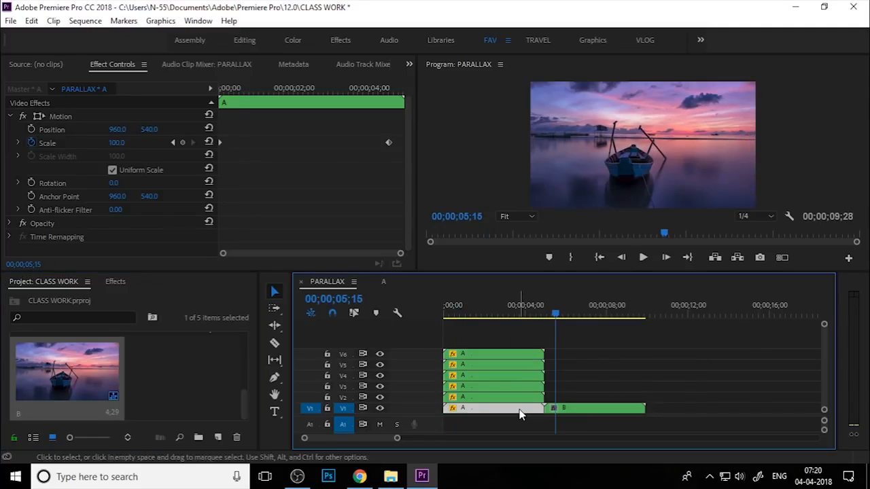
pyautogui.click(10, 223)
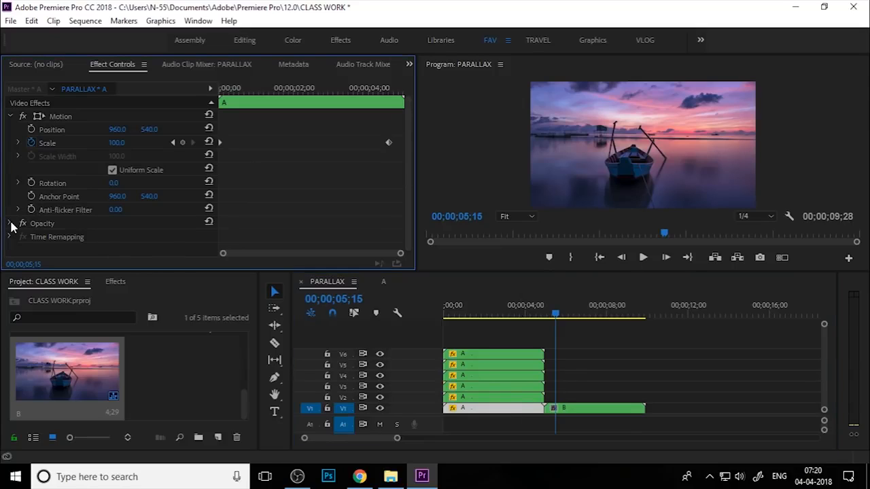
pyautogui.scroll(-3, 26, 234)
pyautogui.click(55, 200)
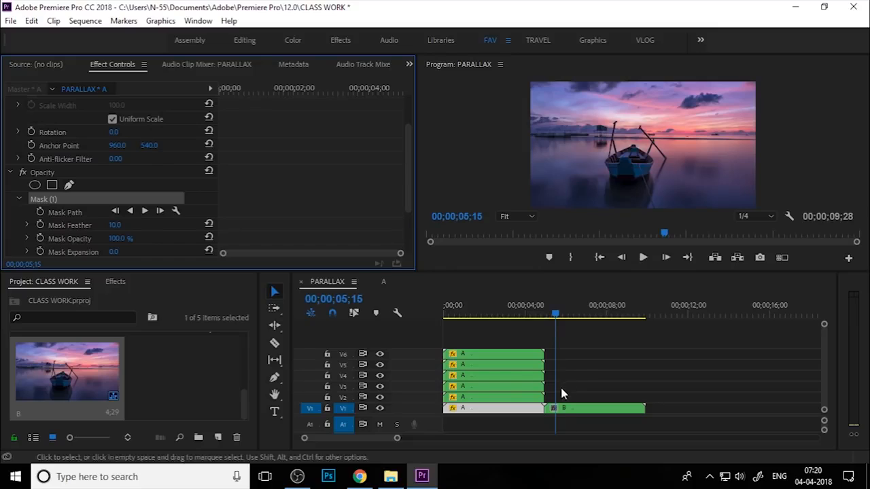
pyautogui.click(576, 403)
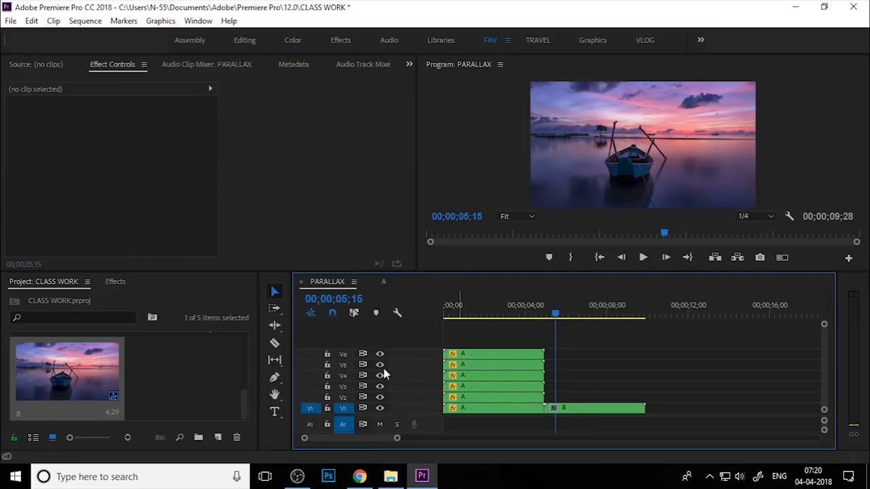
pyautogui.click(583, 409)
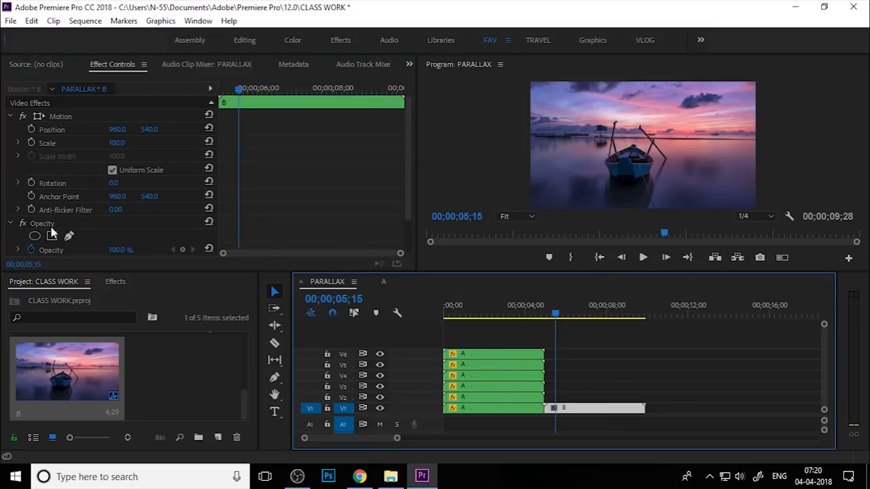
pyautogui.scroll(-3, 56, 233)
# Copy Mask (1) from the V1 A clip and paste it into the Opacity effect of the V1 B clip
pyautogui.click(483, 409)
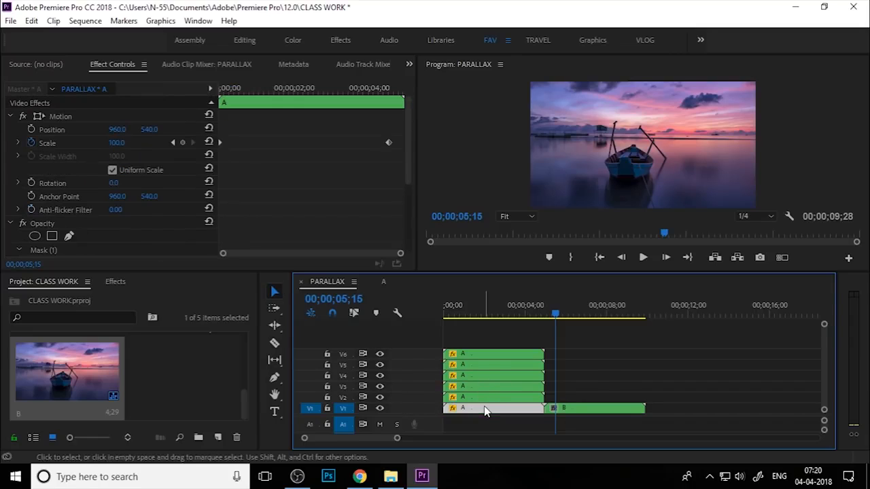
pyautogui.scroll(-3, 78, 225)
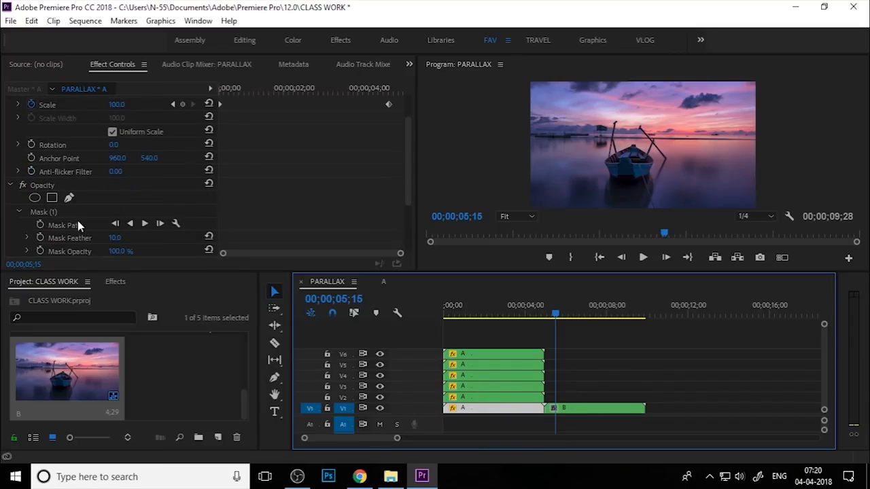
pyautogui.click(58, 213)
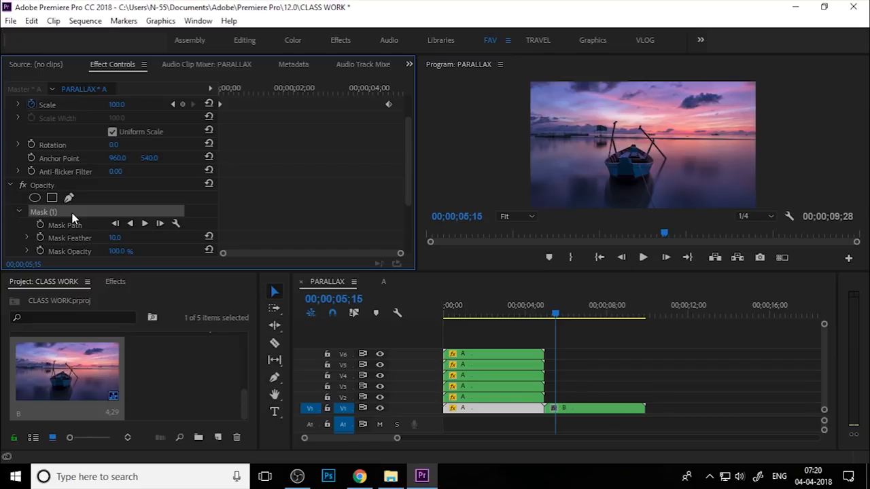
pyautogui.click(584, 411)
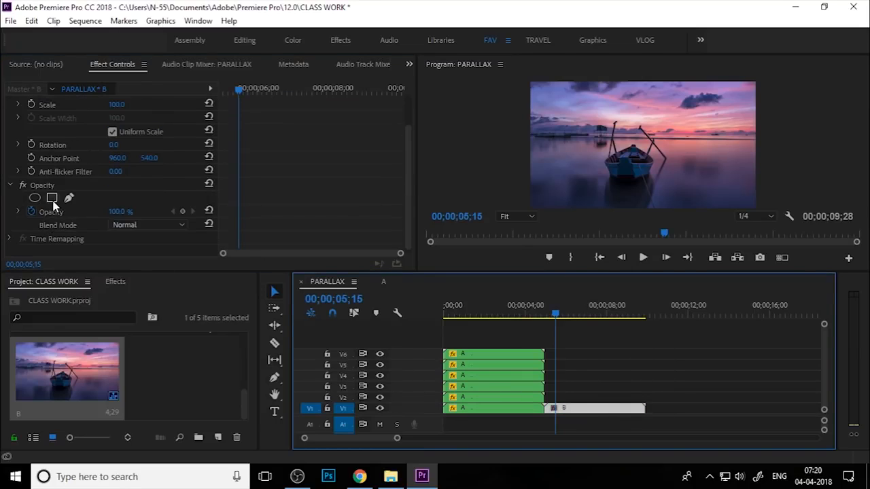
pyautogui.click(46, 187)
pyautogui.click(51, 197)
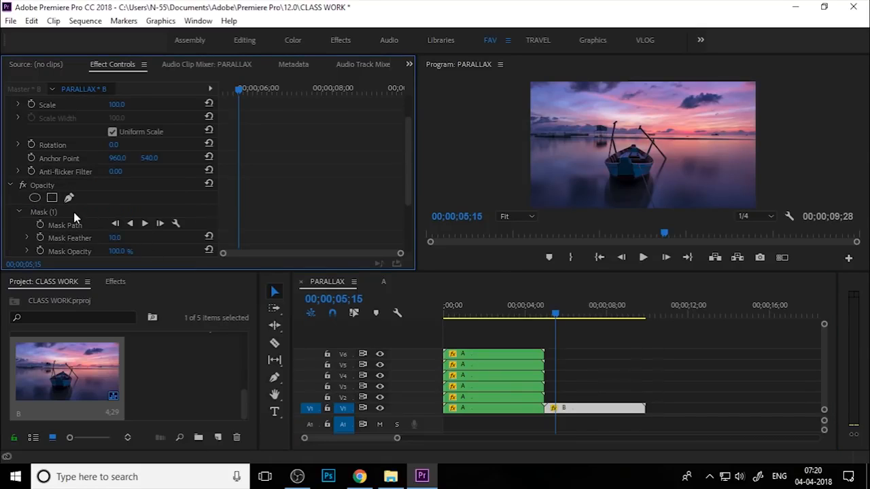
pyautogui.click(75, 215)
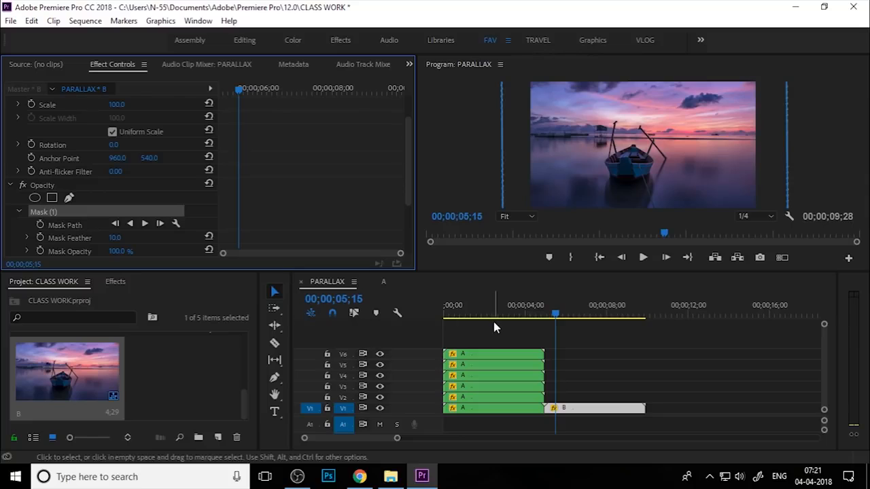
# Duplicate the B clip from V1 onto V2 directly above it
pyautogui.click(497, 400)
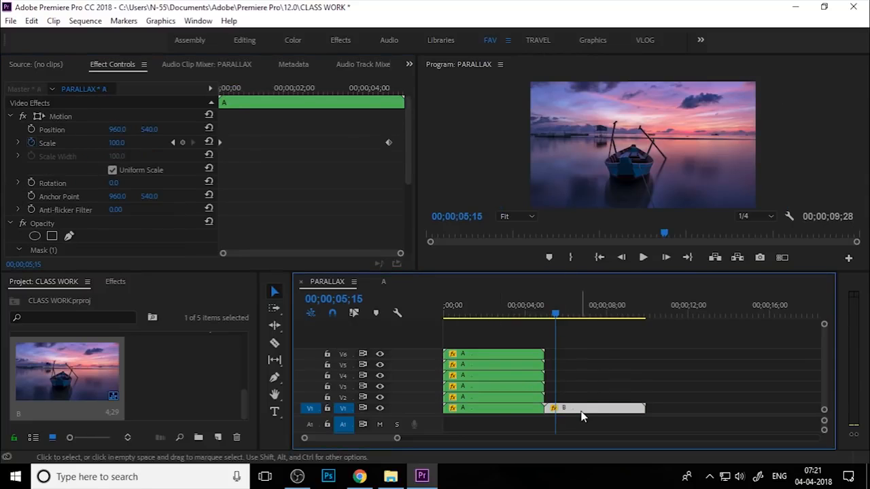
pyautogui.click(582, 413)
pyautogui.moveTo(575, 410); pyautogui.dragTo(579, 396)
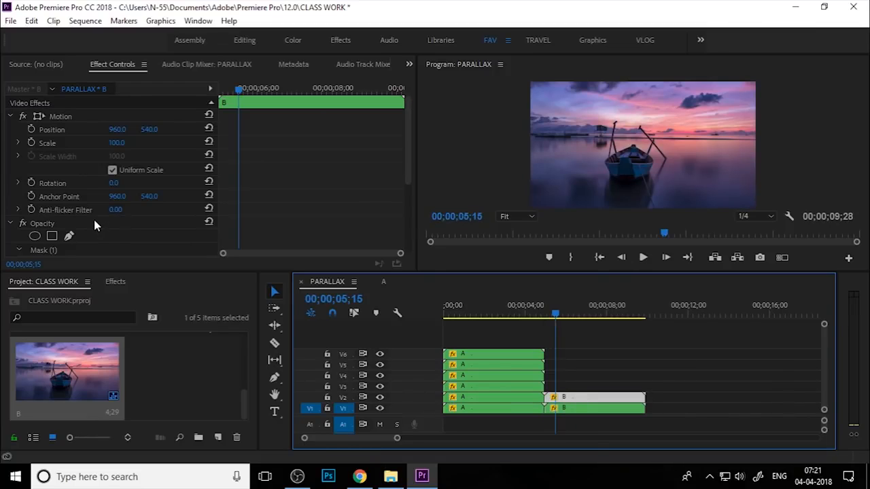
# Replace the V2 B clip's opacity mask with a copy of Mask (1) from the V2 A clip
pyautogui.scroll(-3, 95, 220)
pyautogui.click(65, 177)
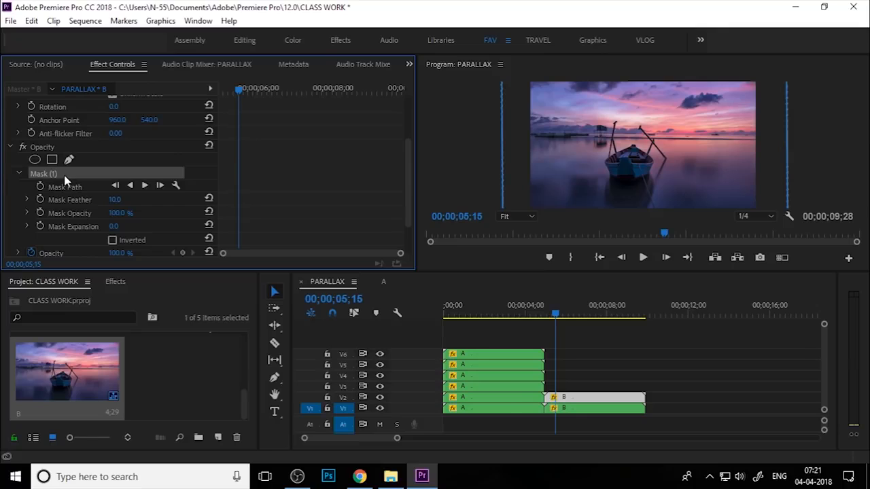
pyautogui.click(517, 399)
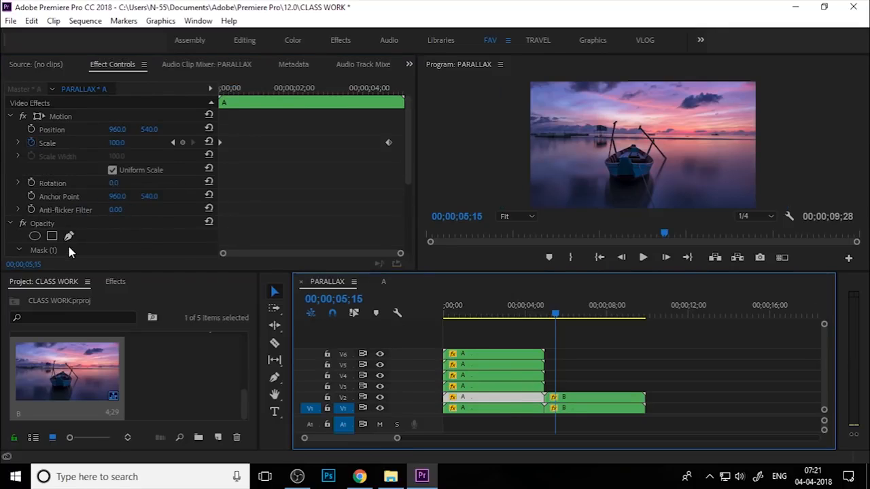
pyautogui.click(70, 251)
pyautogui.click(595, 397)
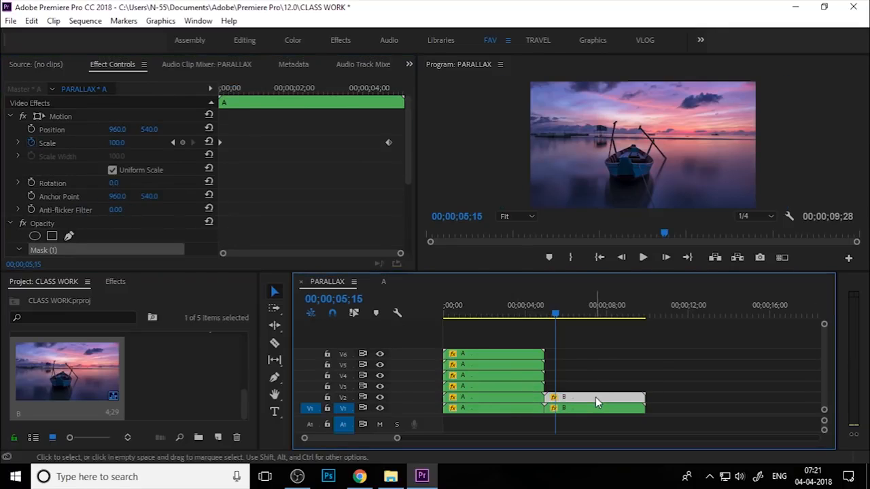
pyautogui.scroll(-3, 66, 229)
pyautogui.click(66, 191)
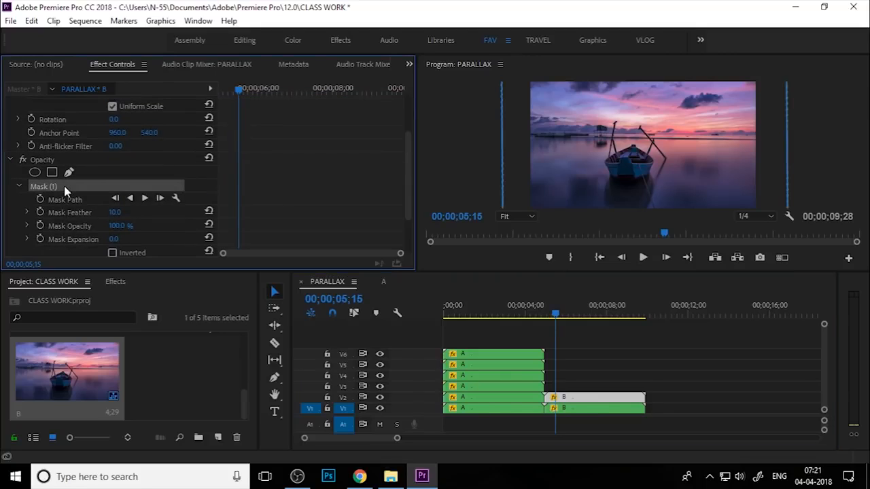
pyautogui.press('Delete')
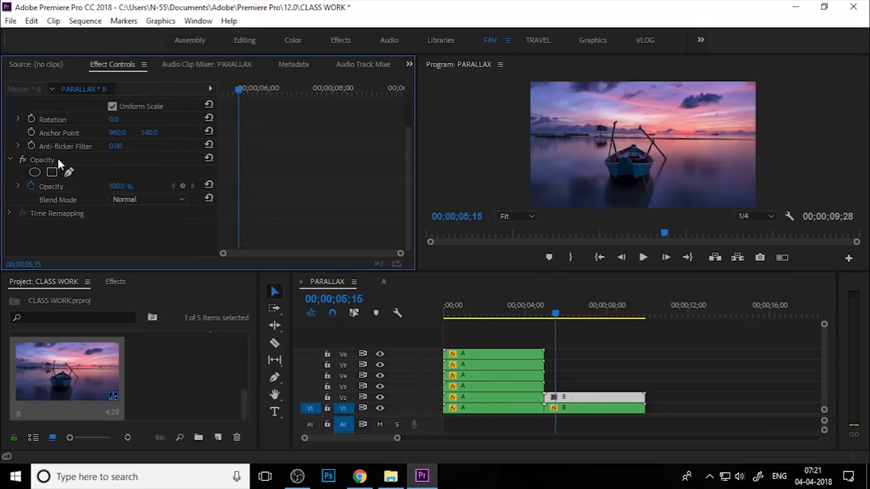
pyautogui.click(58, 159)
pyautogui.click(68, 172)
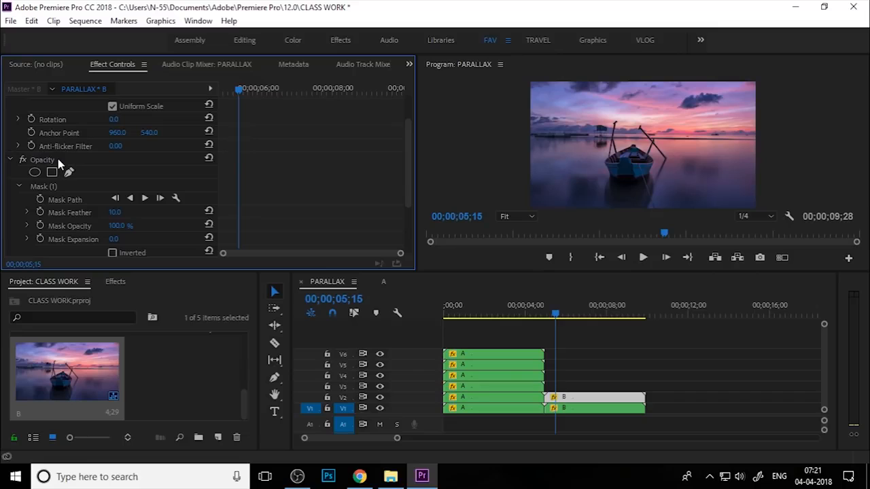
pyautogui.click(52, 189)
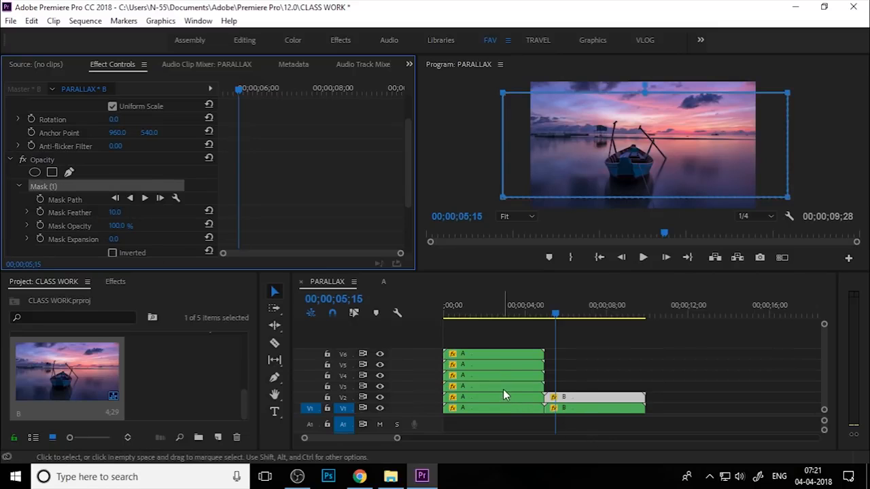
# Stack further copies of the B clip up to V6, giving each the opacity mask of the A clip on its track
pyautogui.moveTo(613, 401); pyautogui.dragTo(577, 389)
pyautogui.click(78, 205)
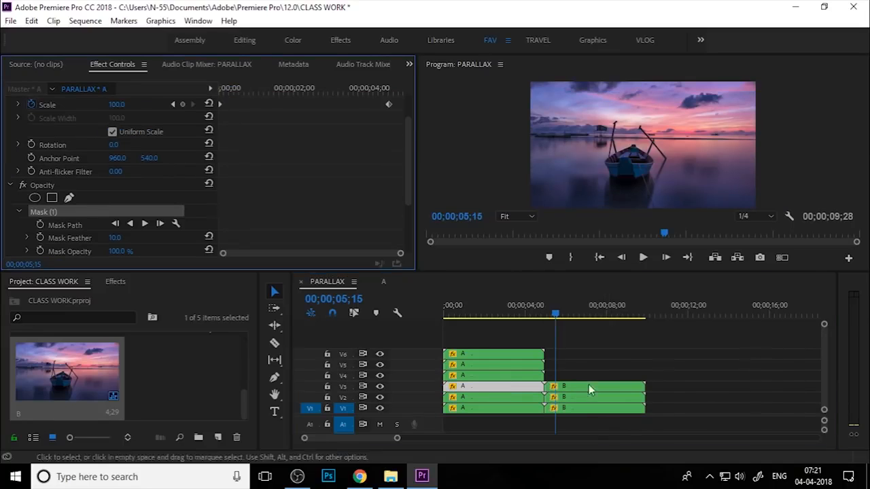
pyautogui.click(51, 185)
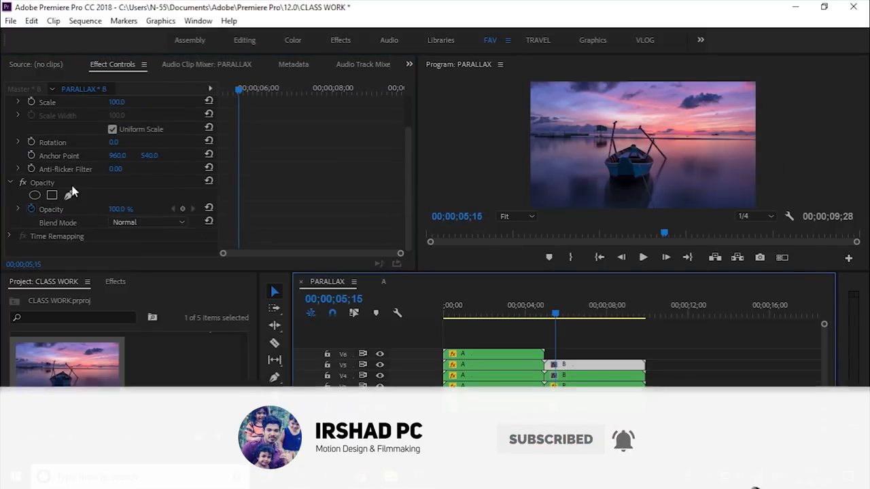
pyautogui.moveTo(593, 365); pyautogui.dragTo(592, 354)
pyautogui.click(51, 195)
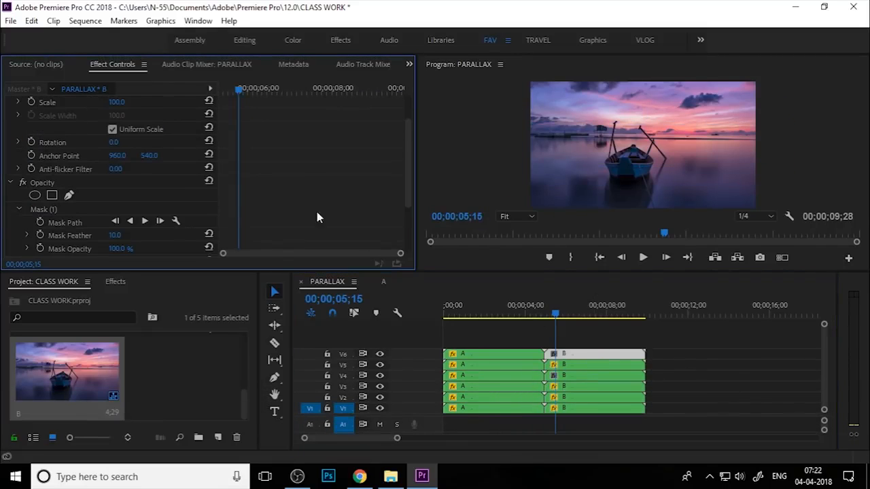
# Copy the Scale keyframes of the V6 A clip to the V6 B clip, pasting them at the B clip's start, 00;00;04;29
pyautogui.moveTo(569, 317); pyautogui.dragTo(545, 320)
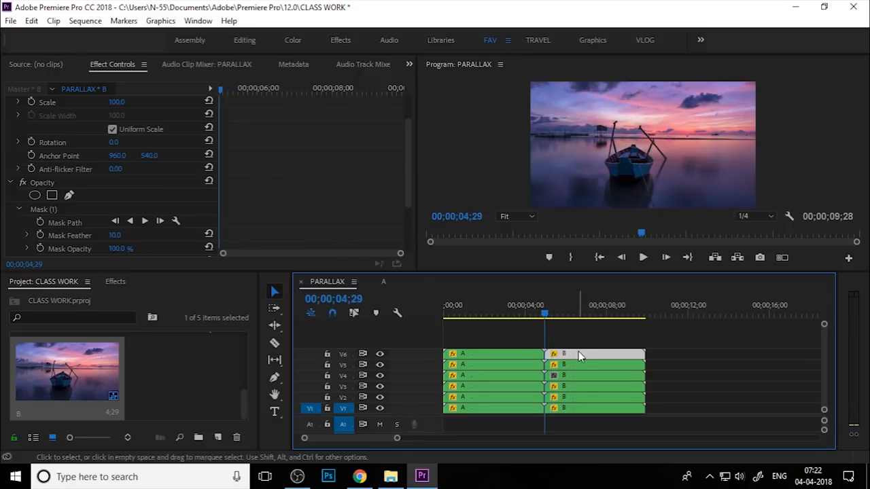
pyautogui.click(499, 350)
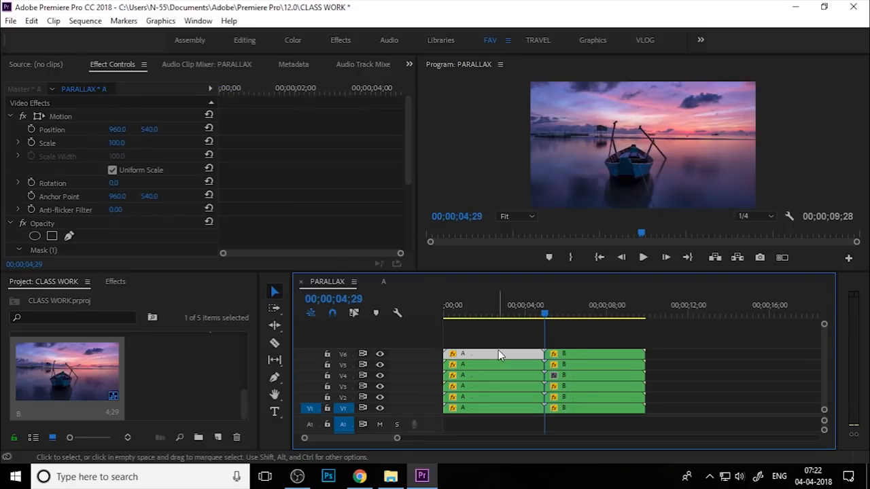
pyautogui.click(56, 143)
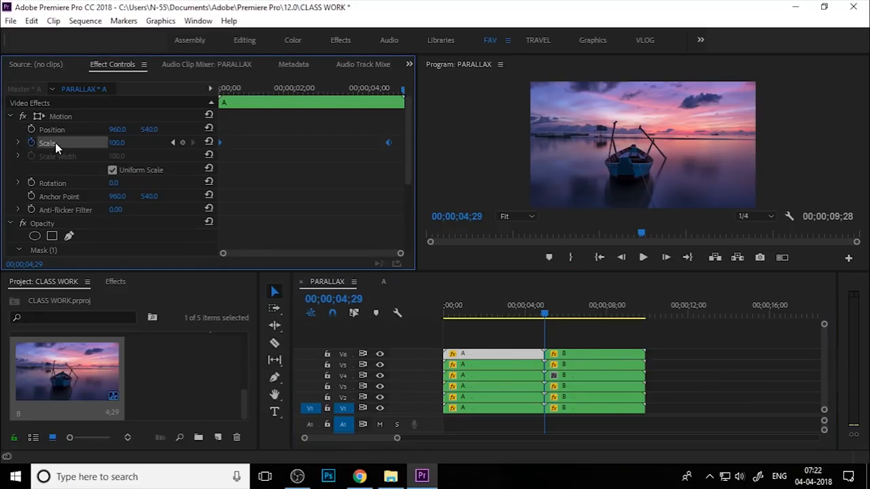
pyautogui.click(579, 354)
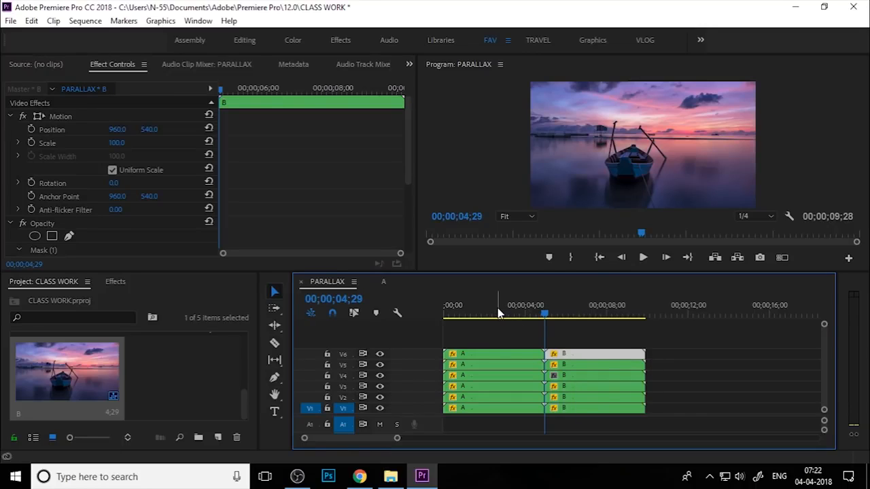
pyautogui.click(50, 144)
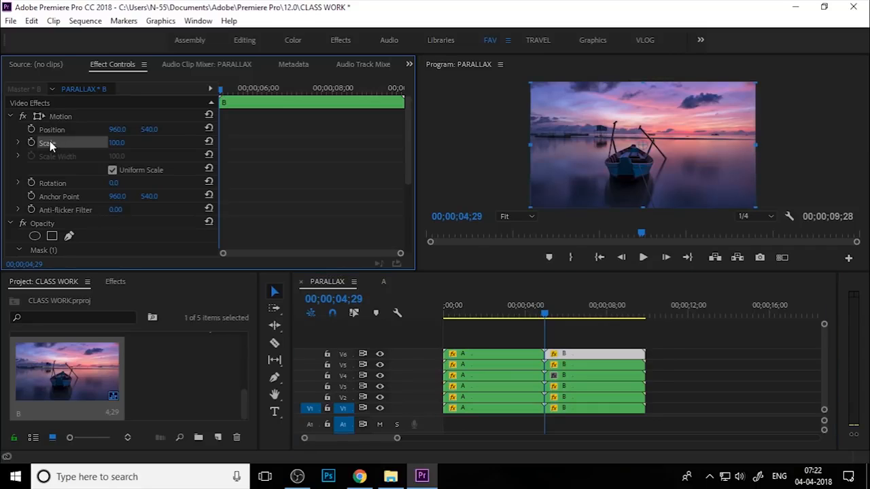
pyautogui.hotkey('ctrl', 'v')
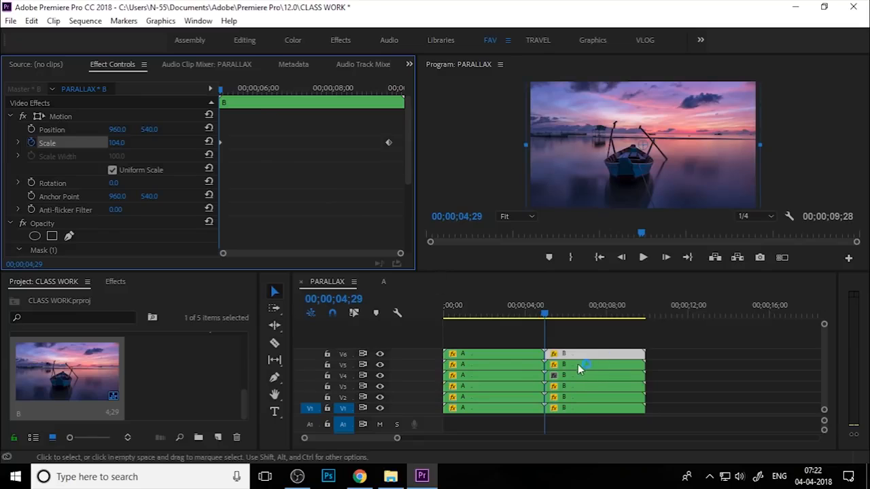
# Copy the Scale keyframes of the V5 A clip onto the Scale property of the V5 B clip
pyautogui.click(499, 364)
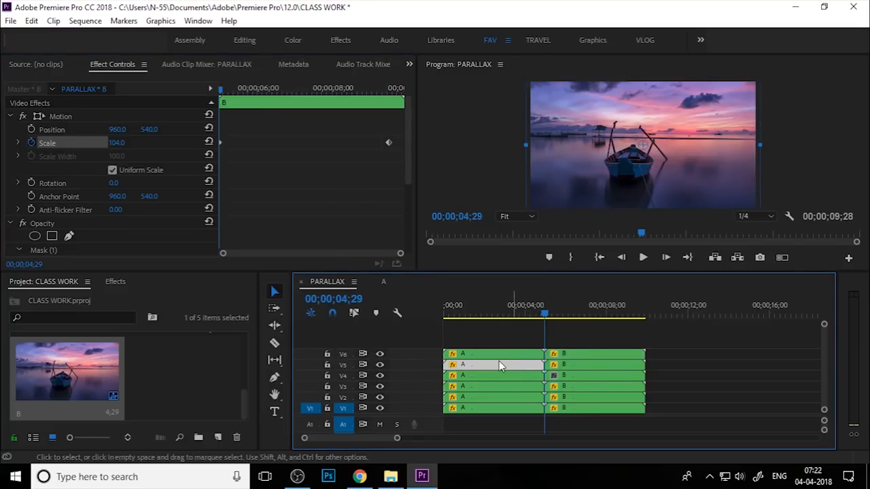
pyautogui.click(52, 145)
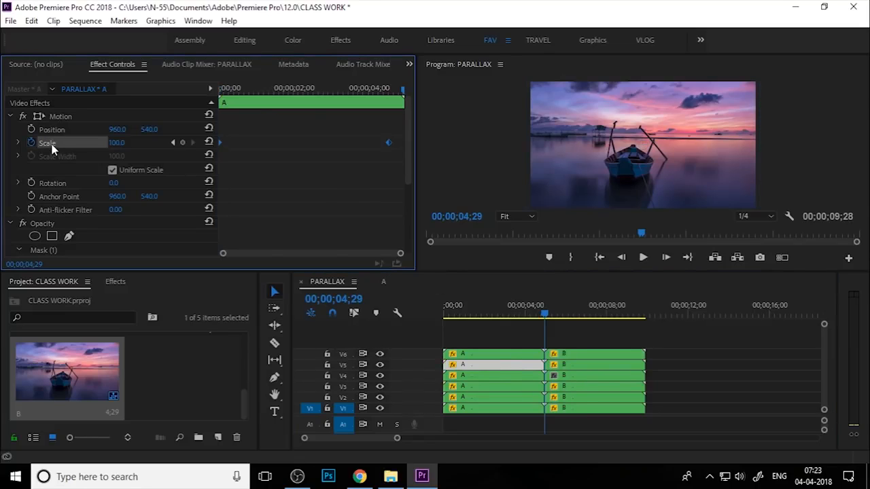
pyautogui.click(597, 364)
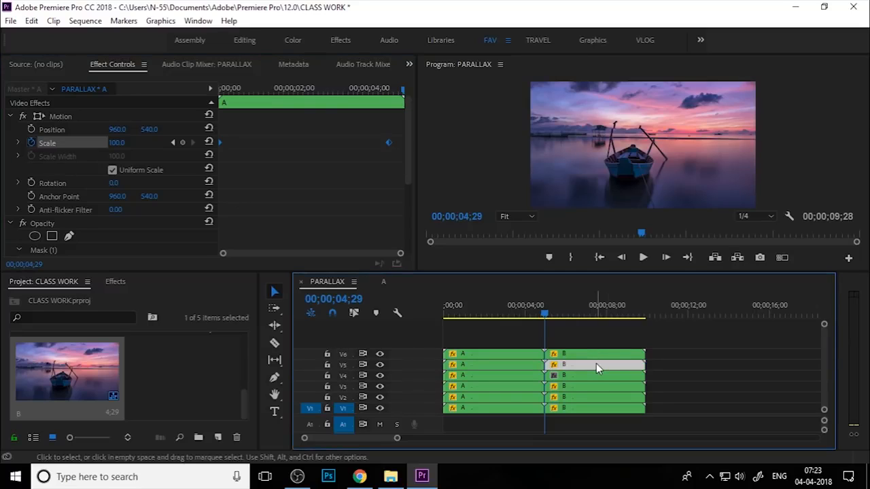
pyautogui.click(50, 142)
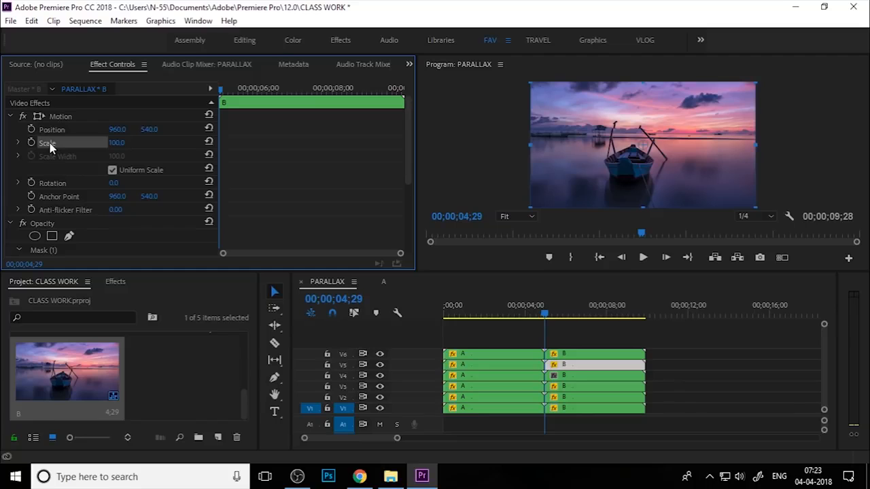
# Transfer the Scale keyframes of the A clips on V4, V3 and V2 to the B clips on the same tracks
pyautogui.click(497, 376)
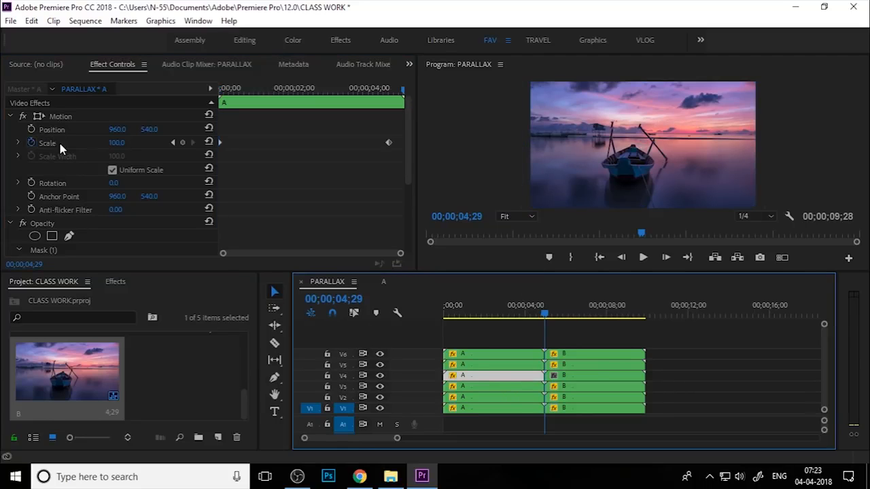
pyautogui.click(592, 378)
pyautogui.click(508, 387)
pyautogui.click(592, 386)
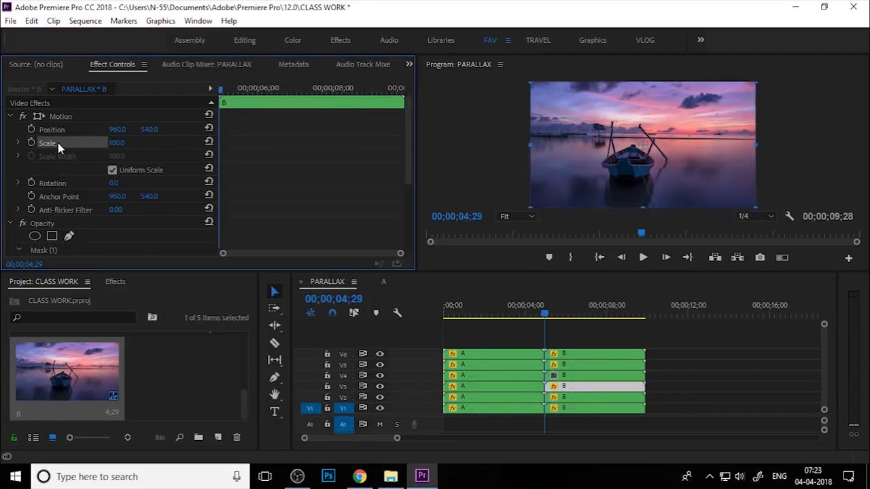
pyautogui.click(500, 398)
pyautogui.click(592, 397)
pyautogui.click(61, 144)
pyautogui.hotkey('ctrl', 'v')
# Copy the V1 A clip's Scale keyframes to the V1 B clip and scrub into the B section at 00;00;05;18
pyautogui.click(492, 409)
pyautogui.click(82, 144)
pyautogui.hotkey('ctrl', 'c')
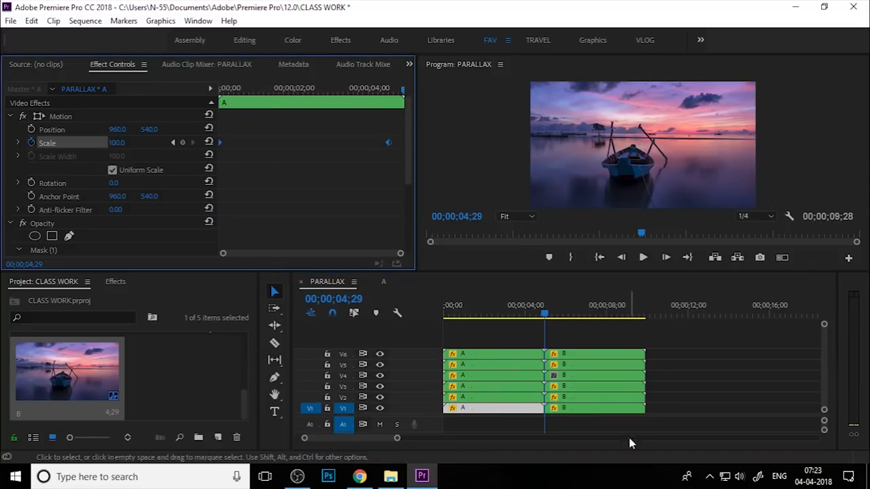
pyautogui.click(592, 408)
pyautogui.click(56, 143)
pyautogui.hotkey('ctrl', 'v')
pyautogui.moveTo(545, 315); pyautogui.dragTo(560, 319)
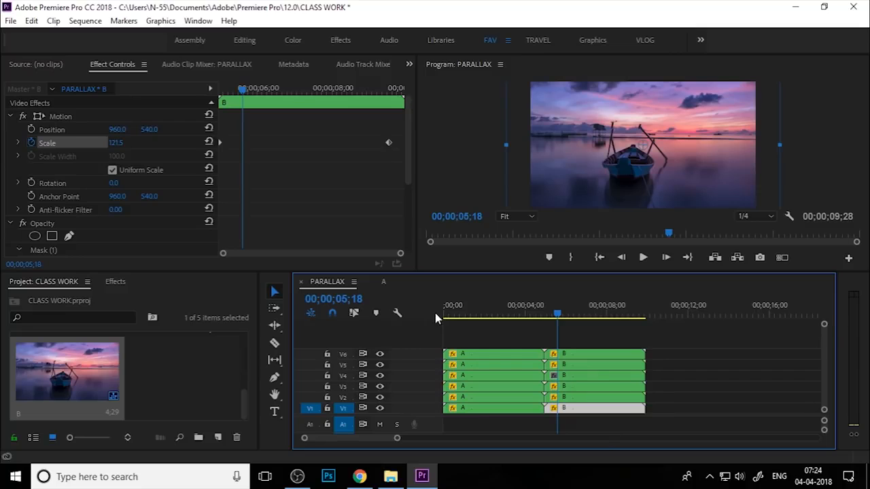
# Open nested sequence B and replace its beach image on V1 with blur-daylight-fashion-561028.jpg from the file browser
pyautogui.doubleClick(88, 369)
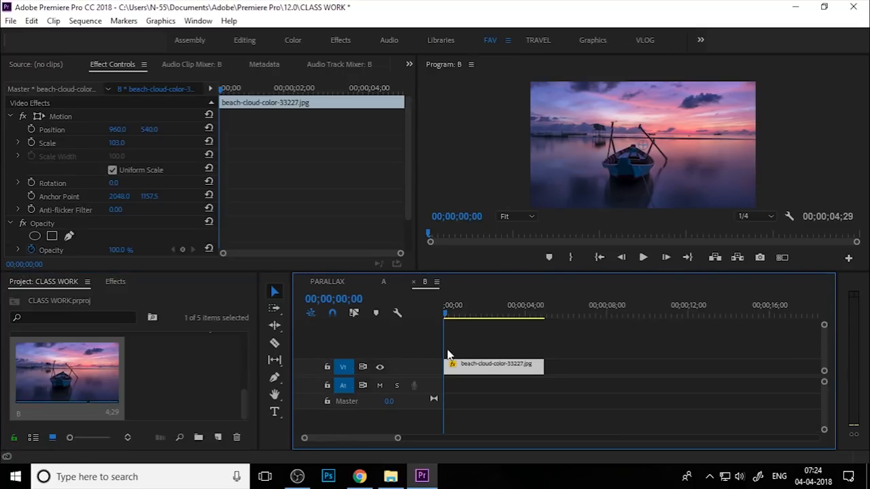
pyautogui.click(390, 478)
pyautogui.moveTo(621, 174); pyautogui.dragTo(438, 373)
# Scale the new image to the frame size, set its Scale to 119 and its vertical position to 596
pyautogui.click(487, 369)
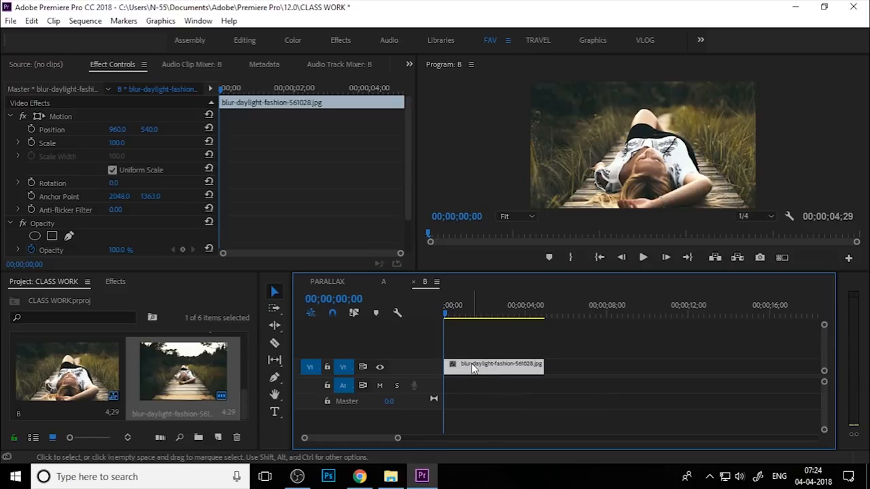
pyautogui.rightClick(500, 370)
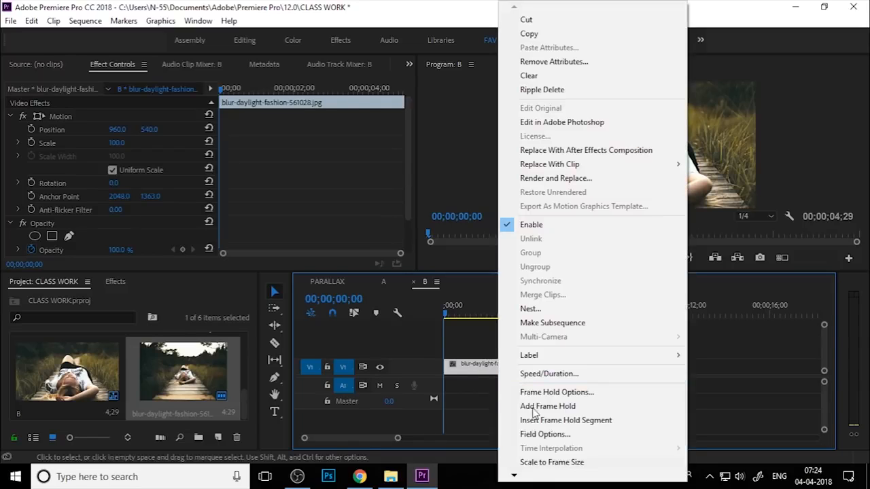
pyautogui.click(551, 462)
pyautogui.moveTo(117, 143); pyautogui.dragTo(162, 129)
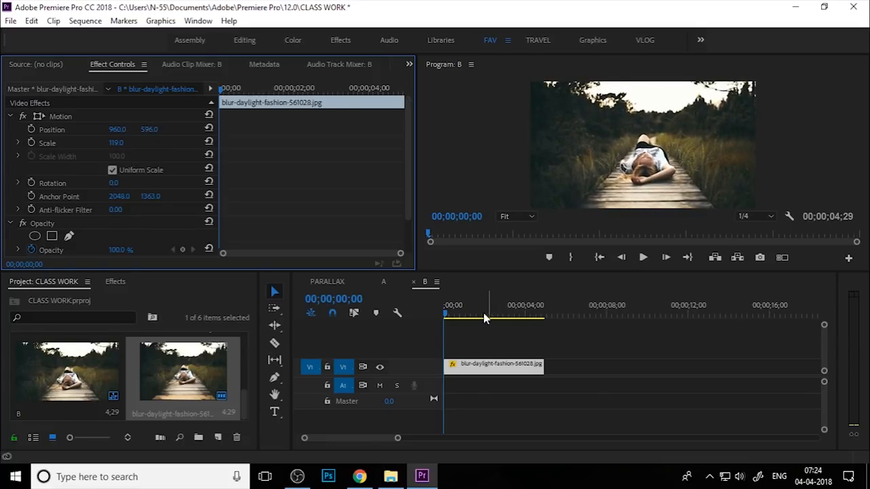
# Return to the PARALLAX sequence and play it back from the beginning in the enlarged program monitor
pyautogui.click(328, 284)
pyautogui.click(335, 282)
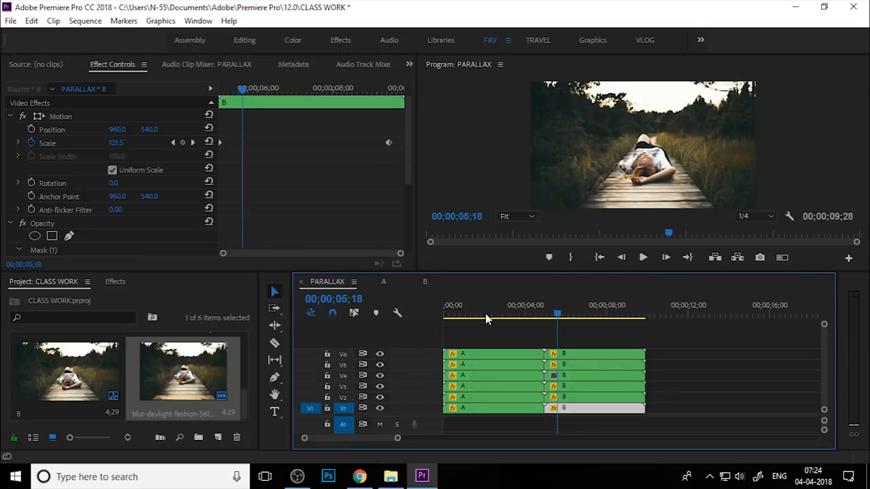
pyautogui.moveTo(462, 320); pyautogui.dragTo(420, 320)
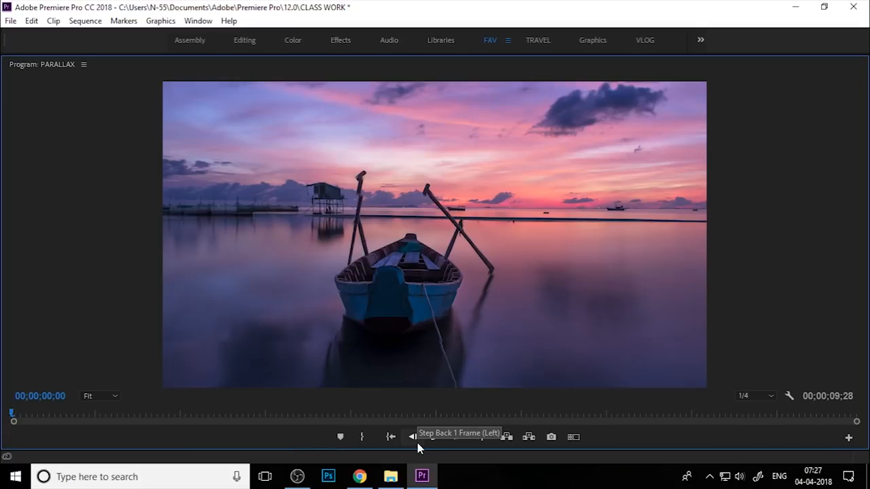
pyautogui.press('space')
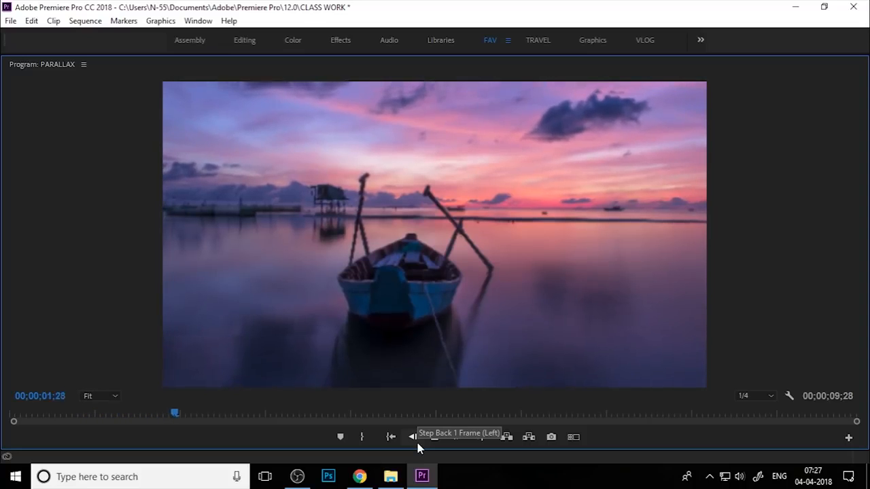